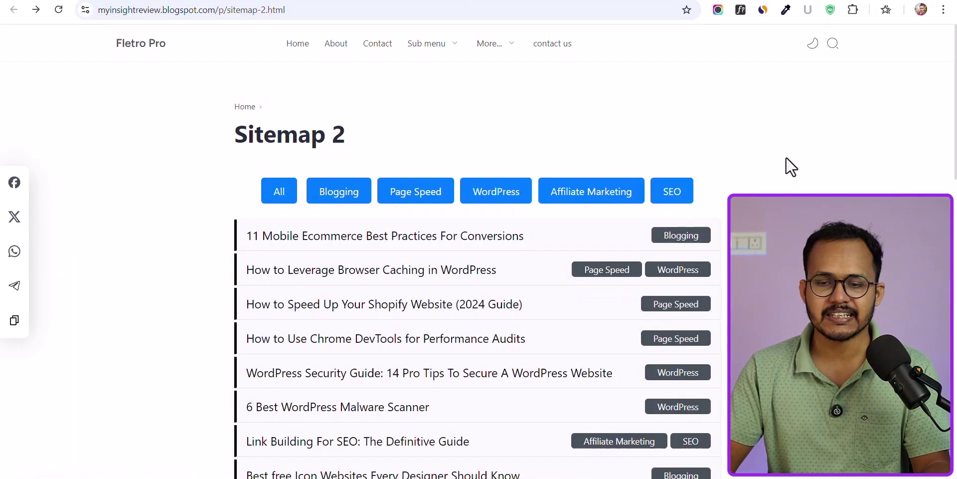
Try each label filter on the sitemap (Blogging, Page Speed, WordPress, Affiliate Marketing, SEO), then show all posts.
scroll(703, 230, down, 1)
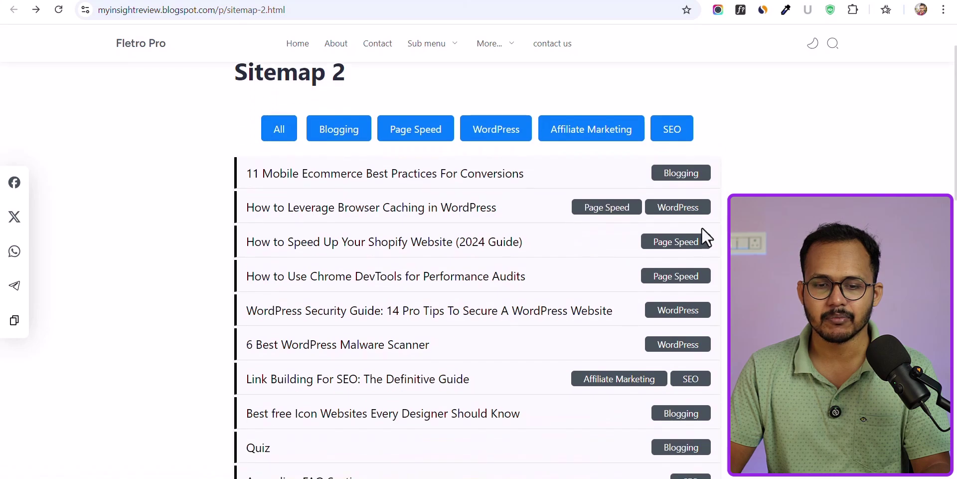
scroll(341, 415, down, 2)
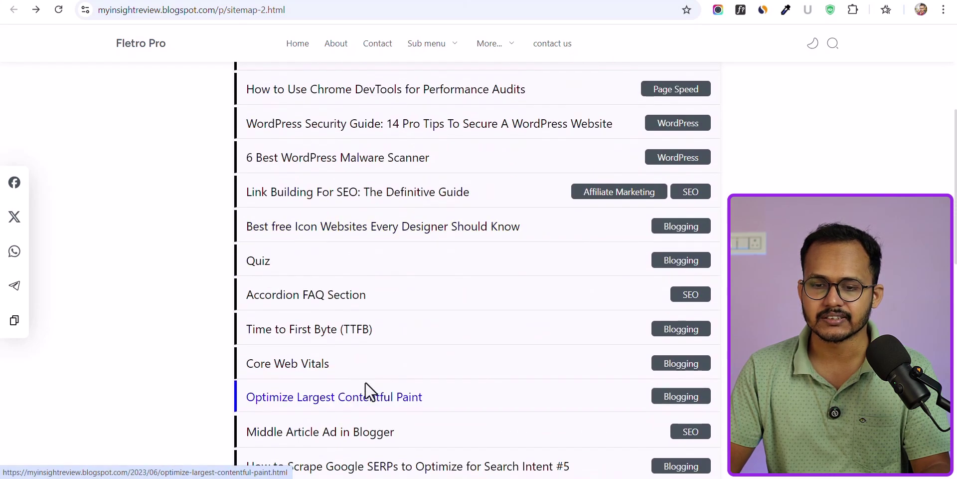
scroll(365, 391, up, 1)
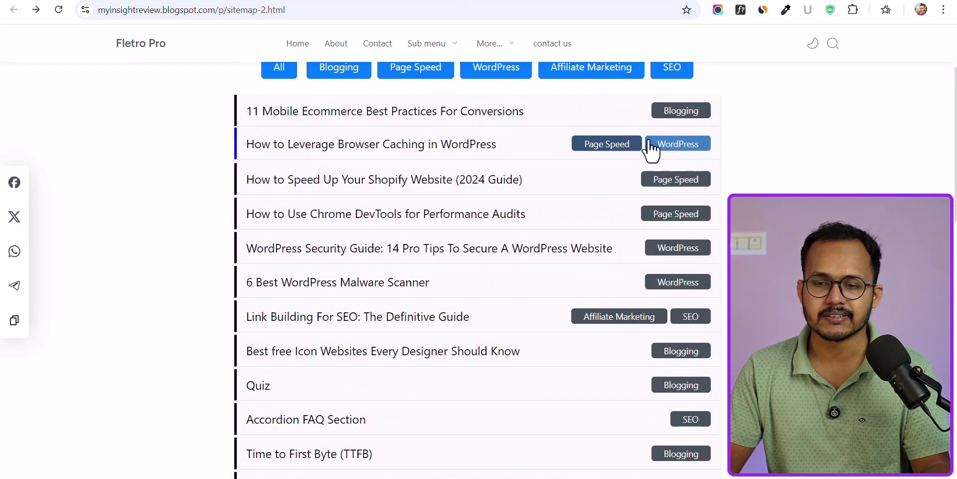
scroll(750, 159, up, 1)
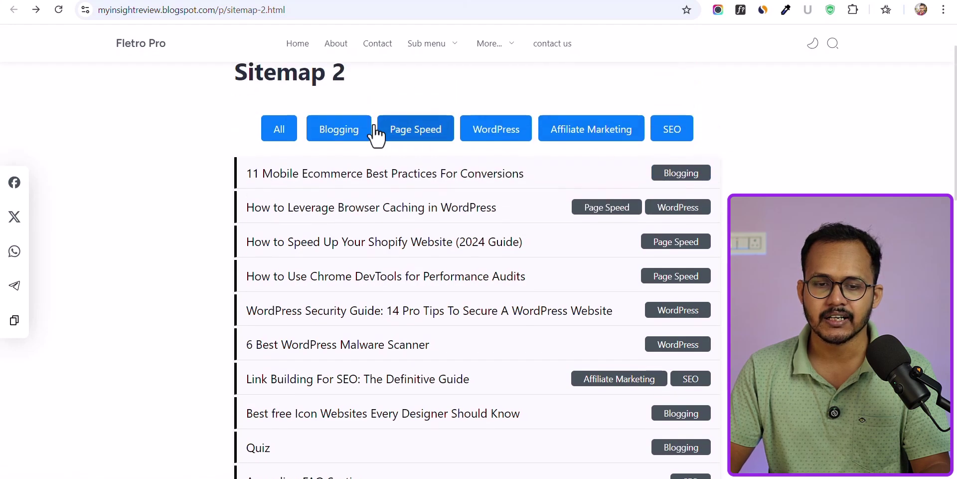
click(339, 132)
click(391, 133)
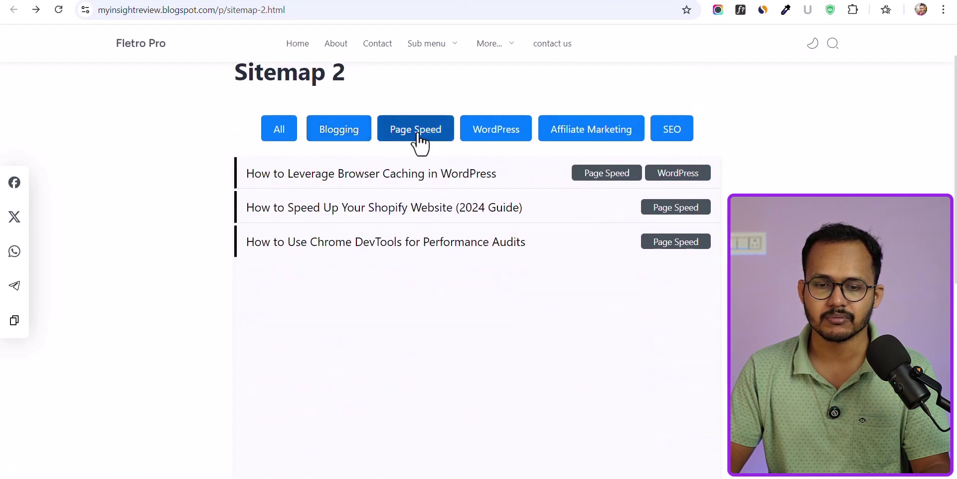
click(500, 133)
click(551, 133)
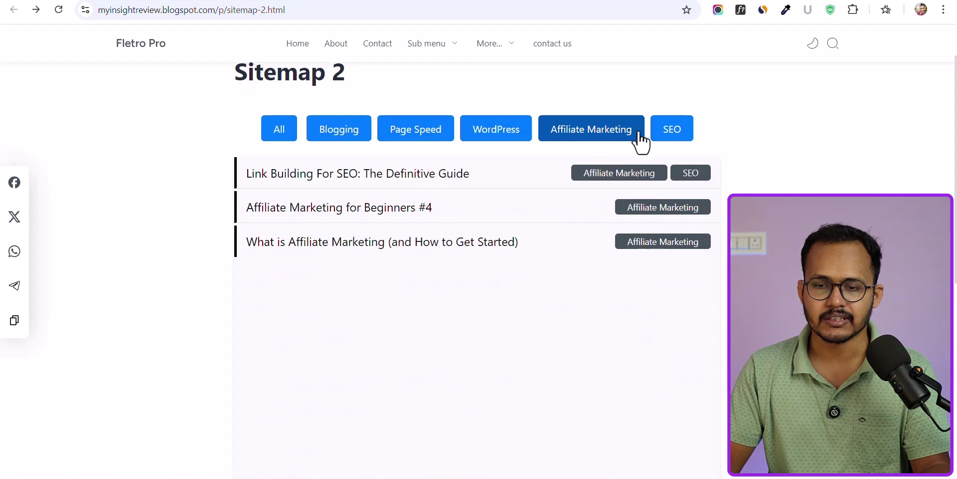
click(661, 133)
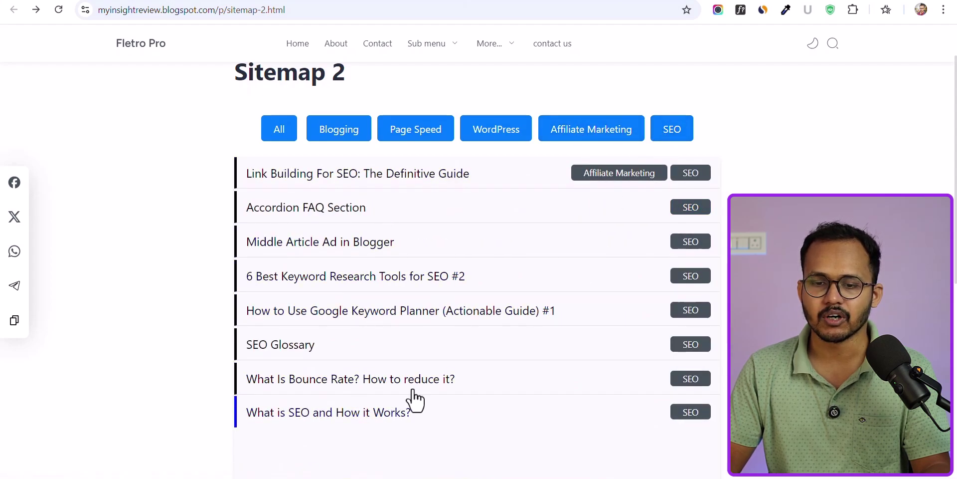
click(279, 130)
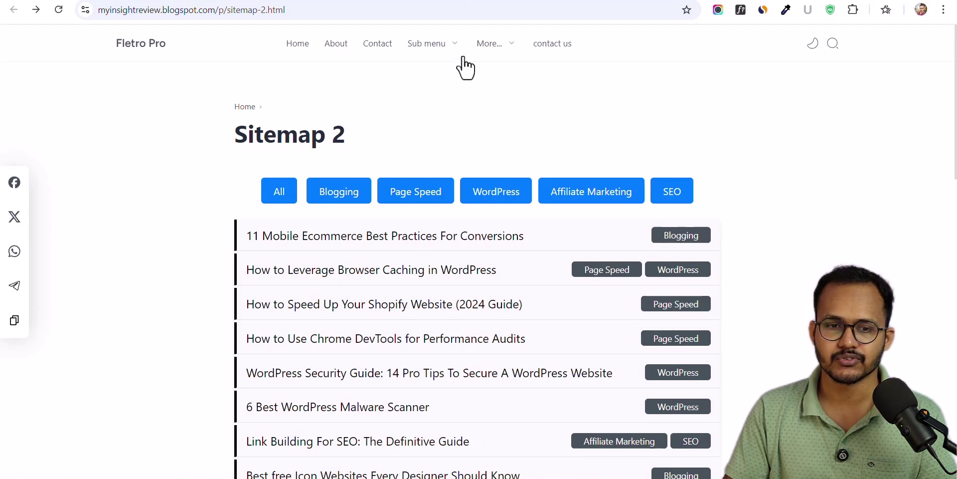
Create a new Blogger page titled 'Sitemap 01'.
key(ctrl+Tab)
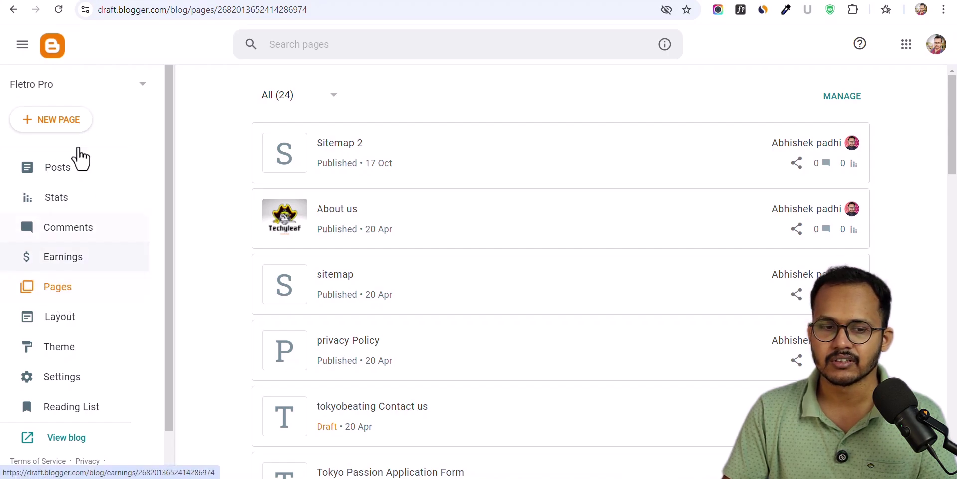
click(52, 118)
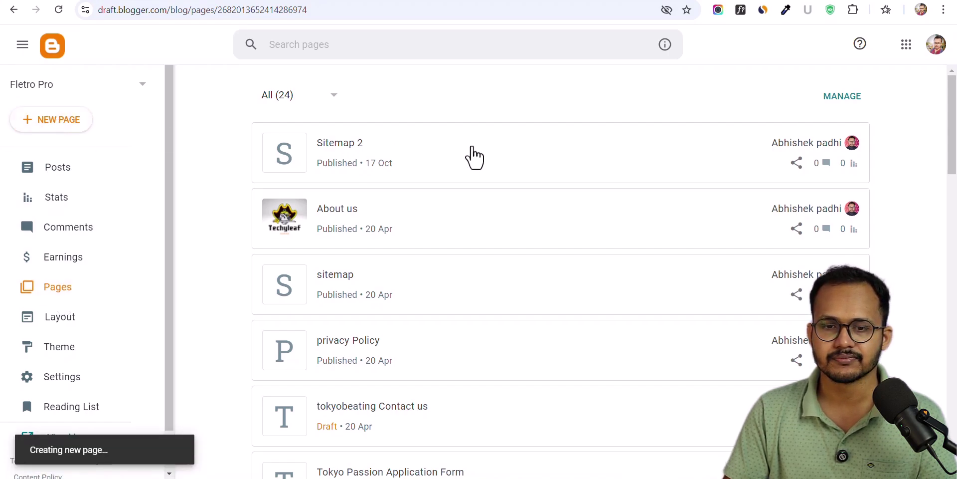
text(Sitemap 01)
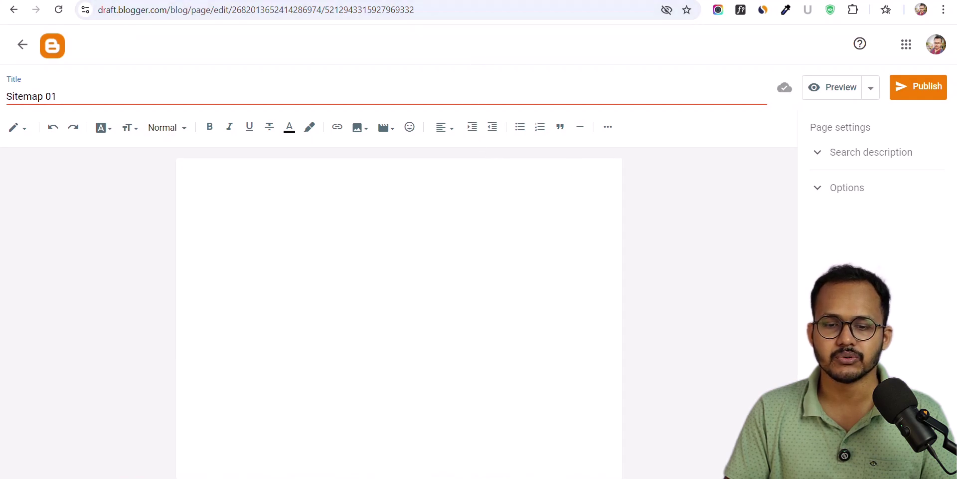
Copy the Plain HTML Sitemap code from the Notion notes into the page editor session.
key(ctrl+Tab)
scroll(613, 331, down, 3)
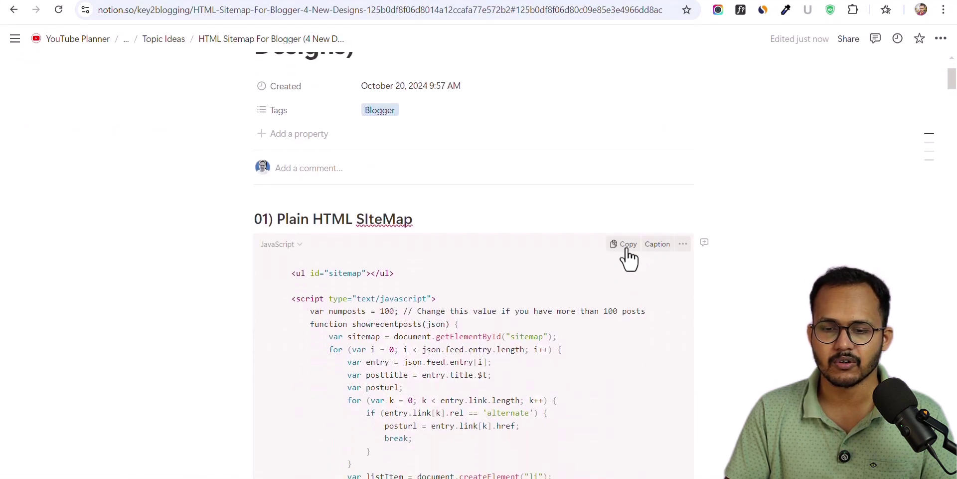
click(628, 251)
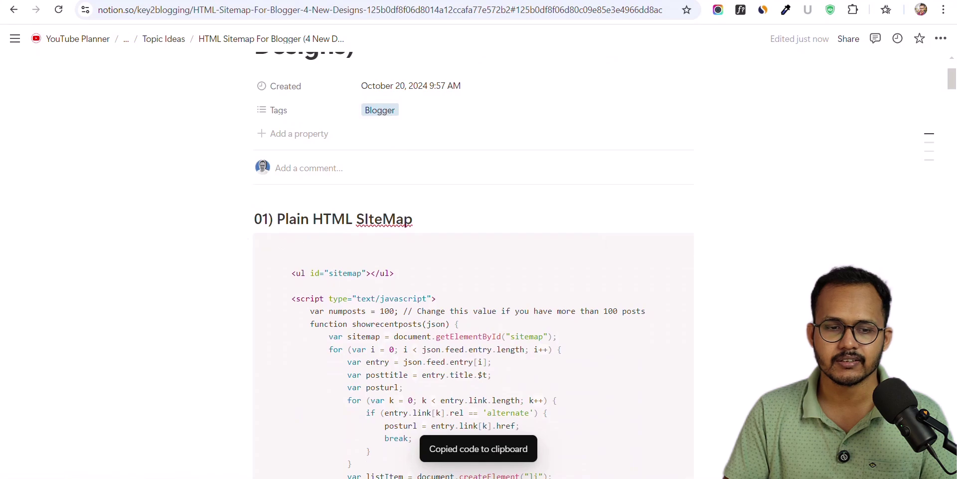
key(ctrl+shift+Tab)
click(20, 128)
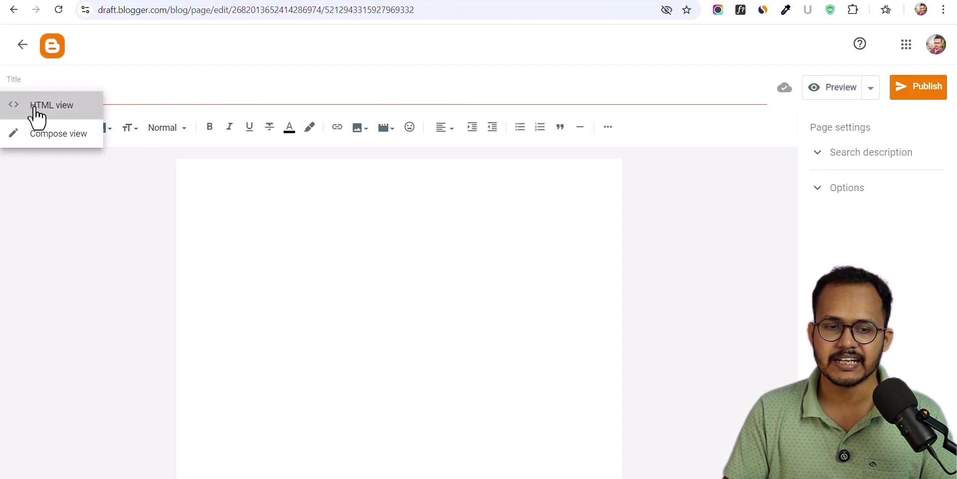
Paste the plain sitemap code into Sitemap 01's HTML view, check the blog address, and publish.
click(35, 106)
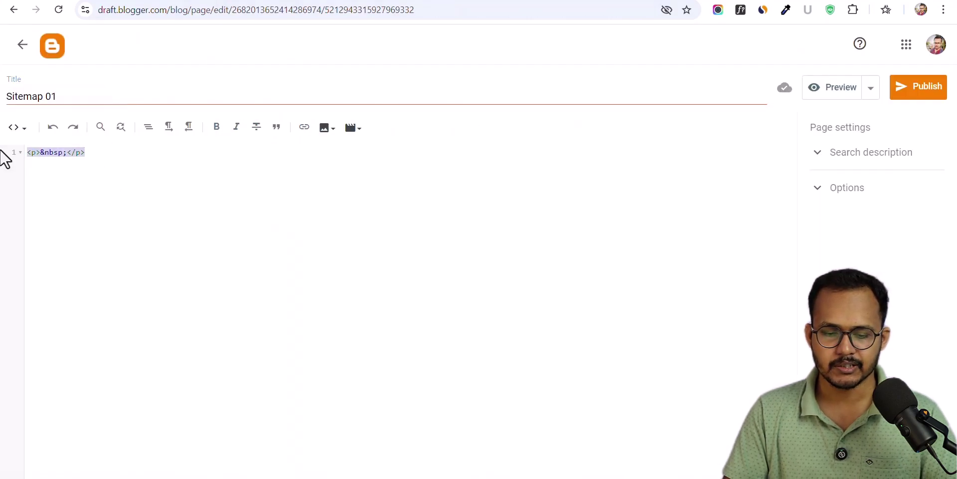
key(ctrl+v)
scroll(358, 250, up, 5)
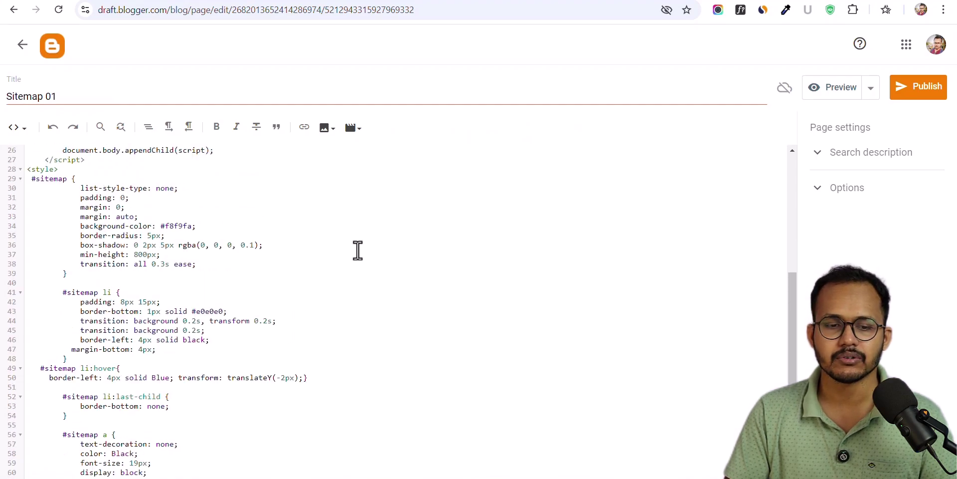
scroll(357, 249, down, 2)
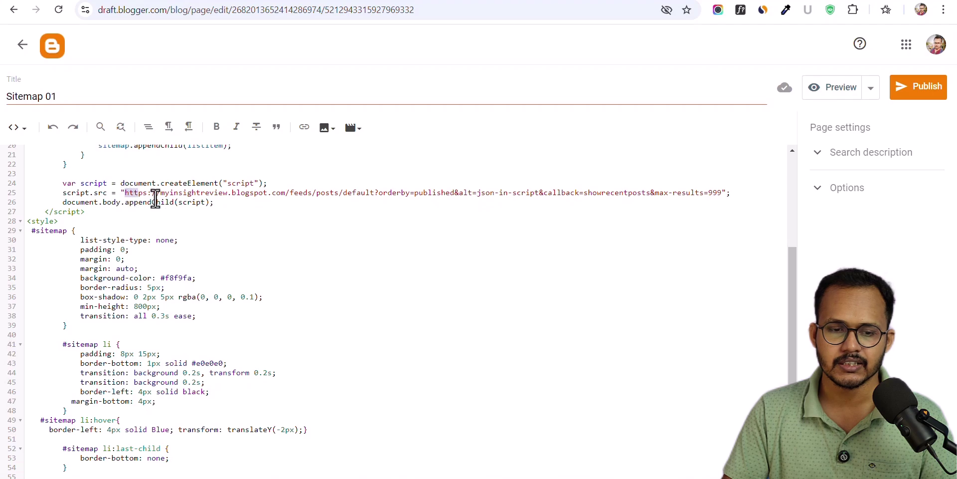
drag(156, 198, 267, 193)
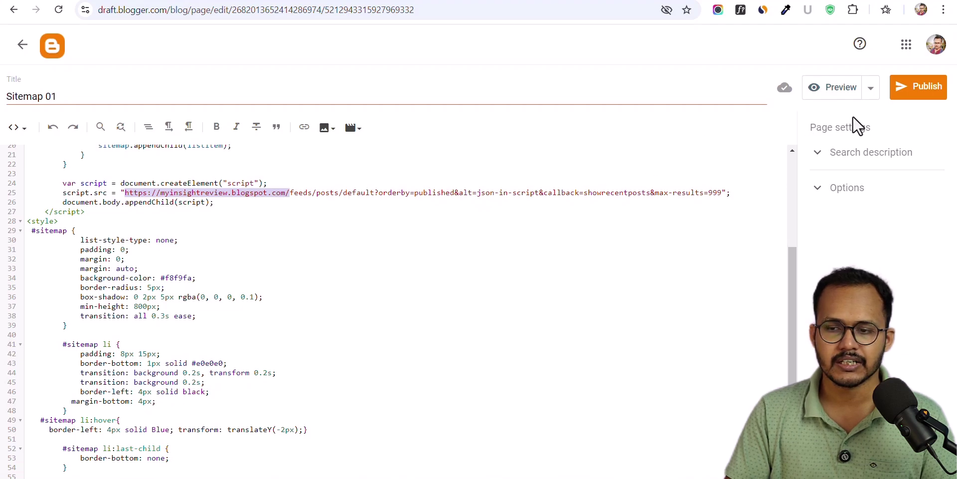
click(928, 91)
click(522, 289)
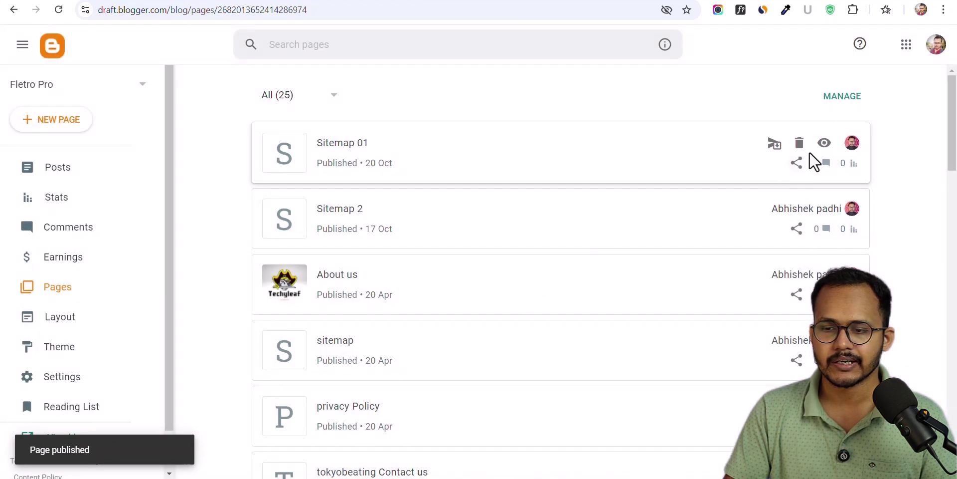
click(825, 143)
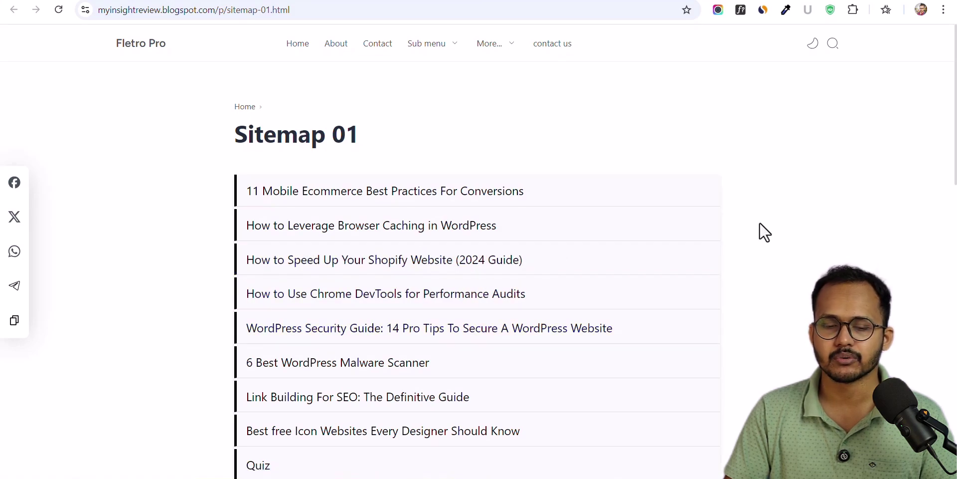
scroll(387, 286, down, 10)
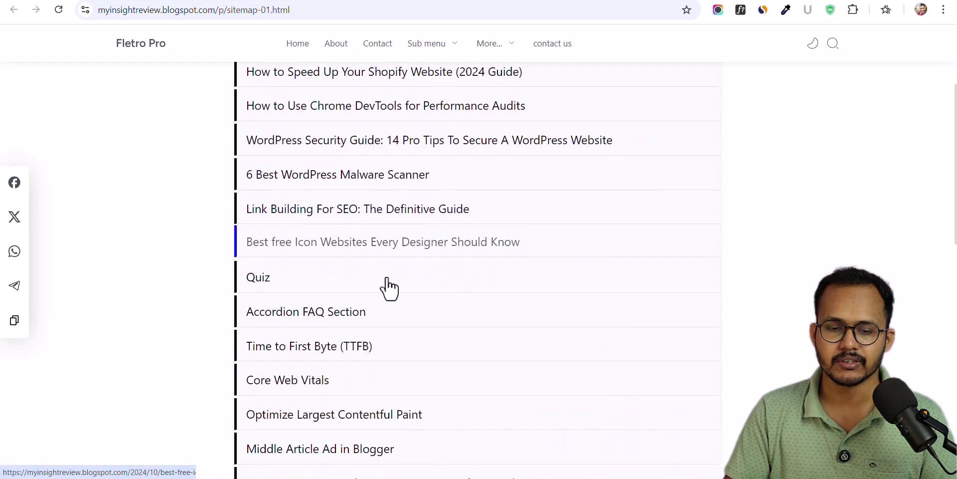
scroll(376, 319, down, 5)
scroll(378, 325, up, 15)
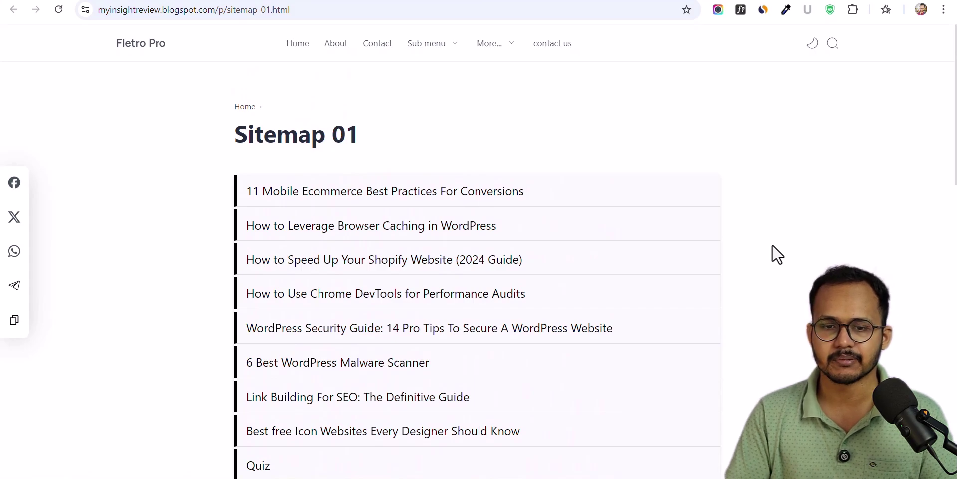
key(ctrl+w)
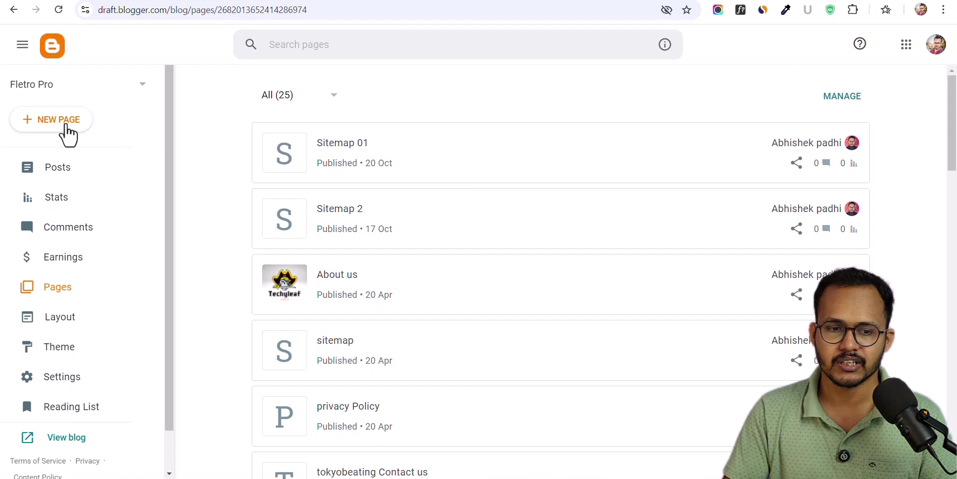
Start a new page titled Sitemap 02 and copy the 'HTML Sitemap With Label' code from Notion.
click(63, 121)
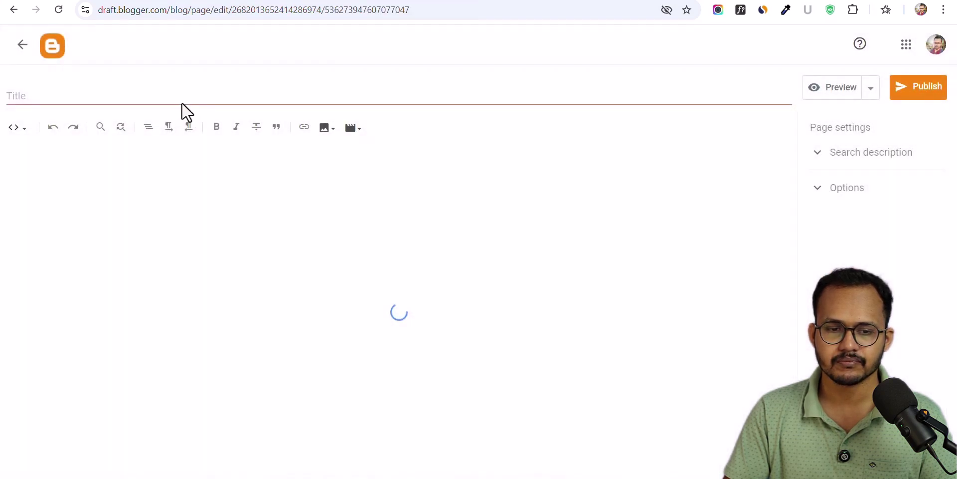
click(143, 96)
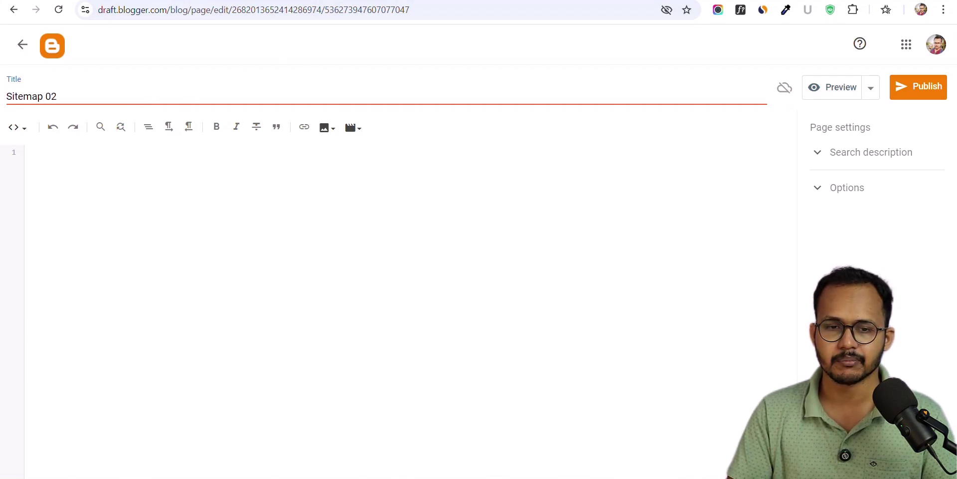
key(ctrl+Tab)
mouse_move(927, 159)
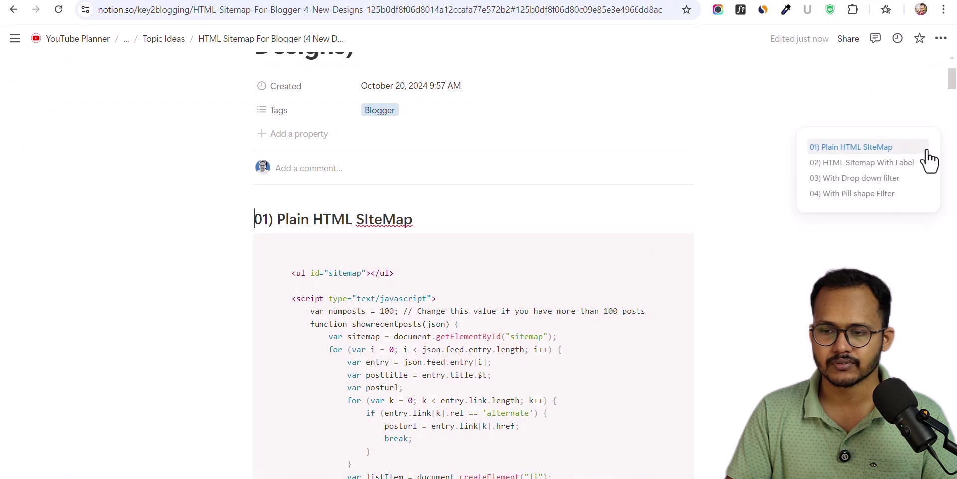
click(864, 164)
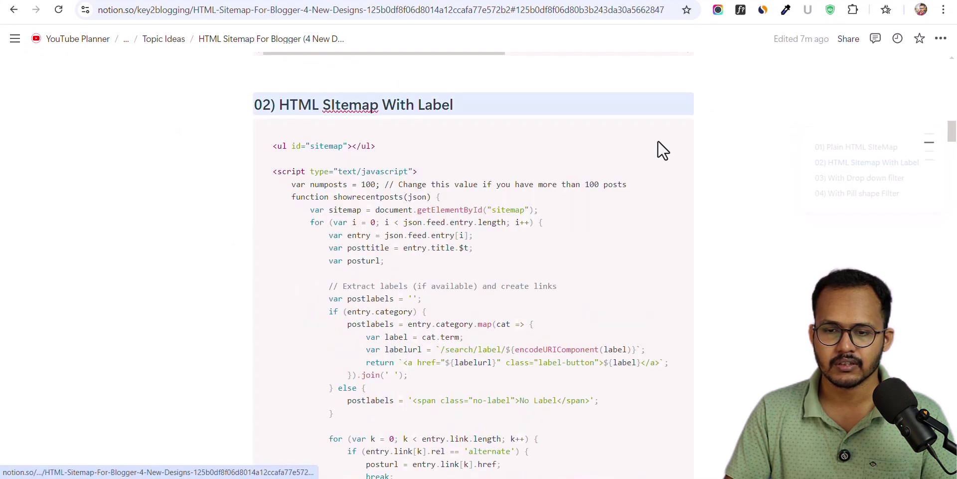
click(628, 130)
key(ctrl+shift+Tab)
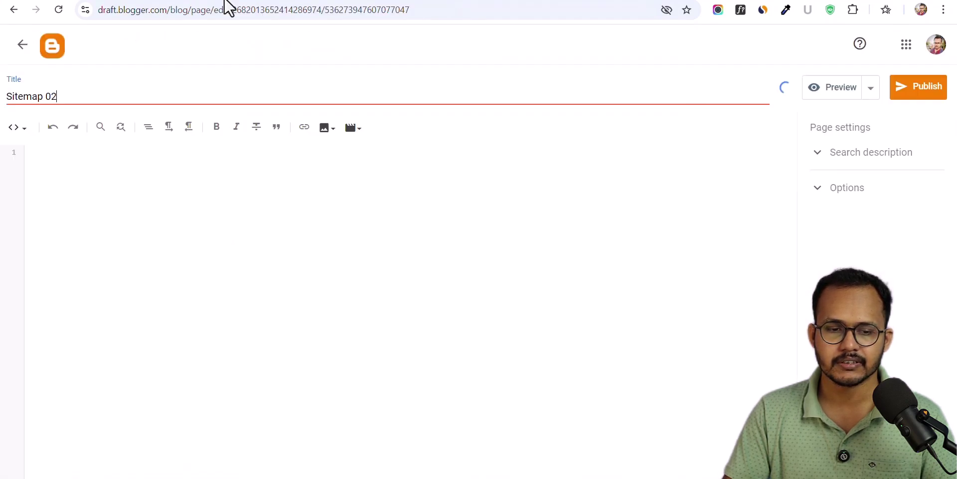
Paste the labelled code into Sitemap 02, publish it, and view it on the blog.
click(75, 151)
key(ctrl+v)
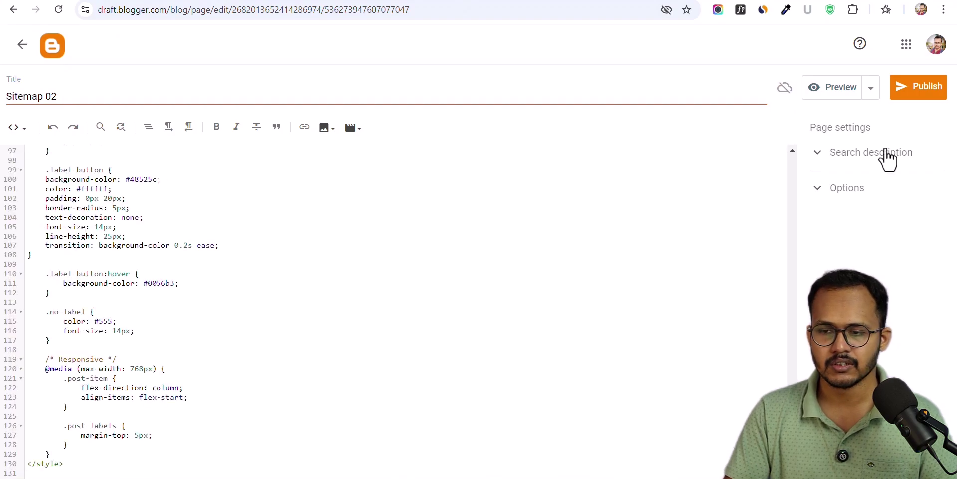
click(921, 90)
click(528, 280)
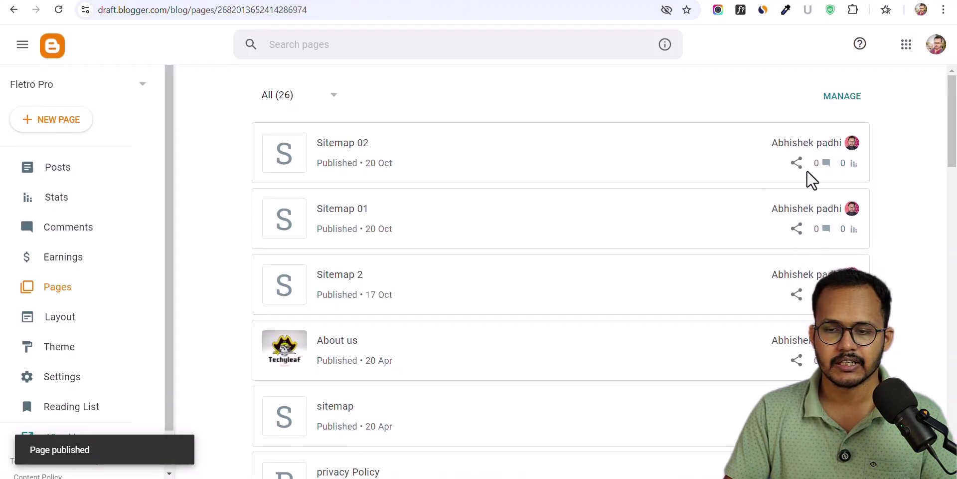
click(825, 146)
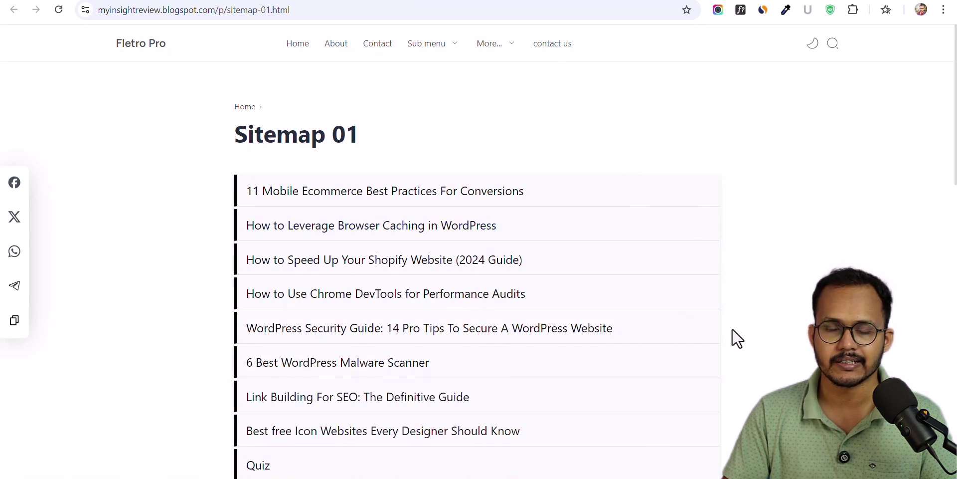
Preview the live Sitemap 01 page at phone width in developer tools, then close them.
right_click(485, 109)
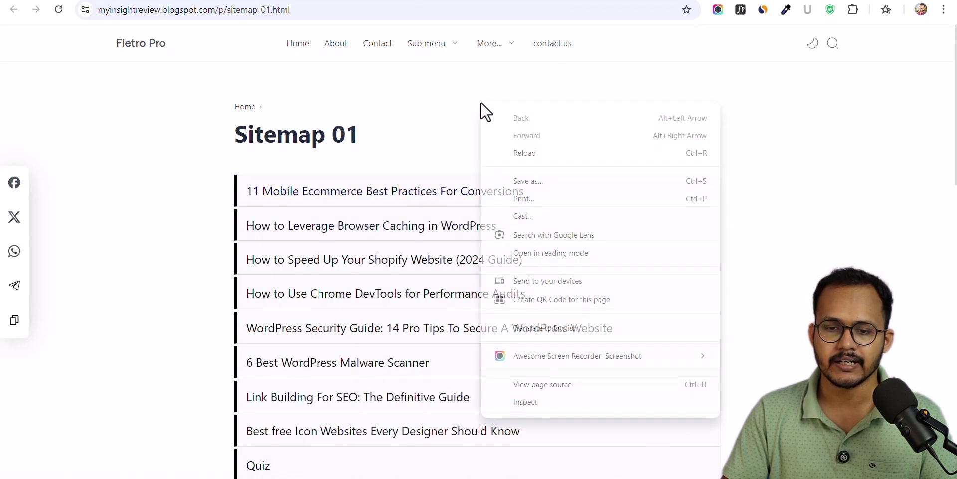
click(548, 405)
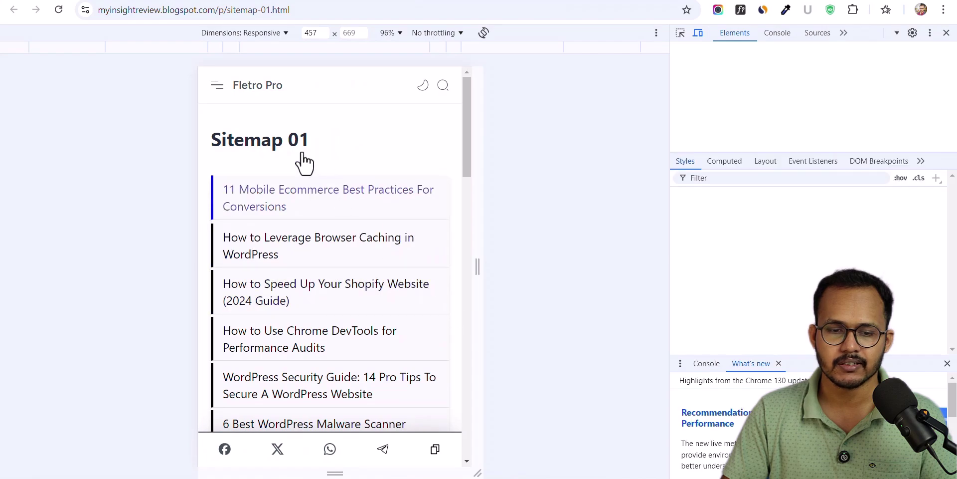
scroll(299, 327, down, 6)
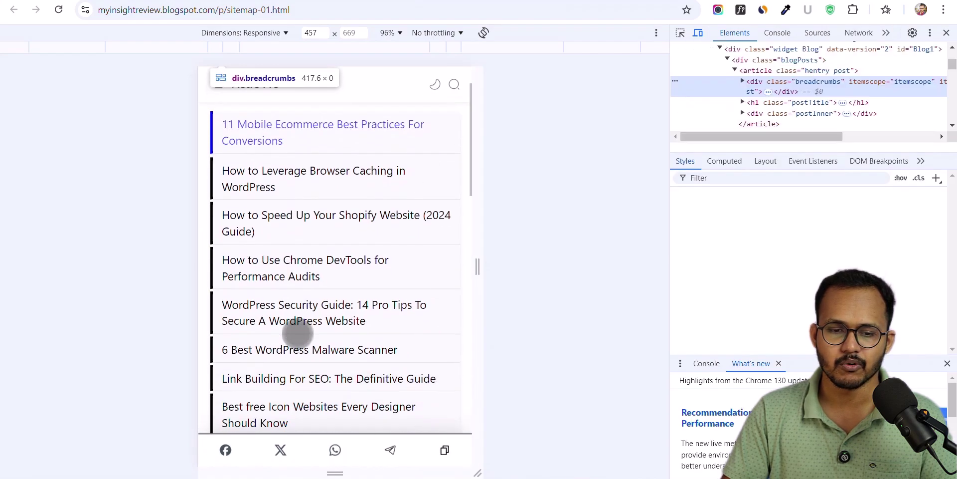
scroll(312, 322, down, 10)
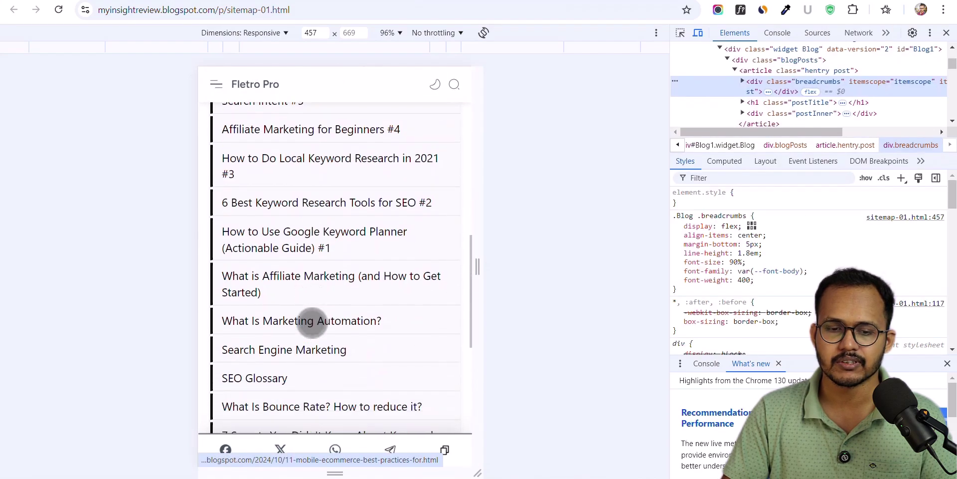
scroll(312, 322, up, 10)
scroll(312, 322, up, 6)
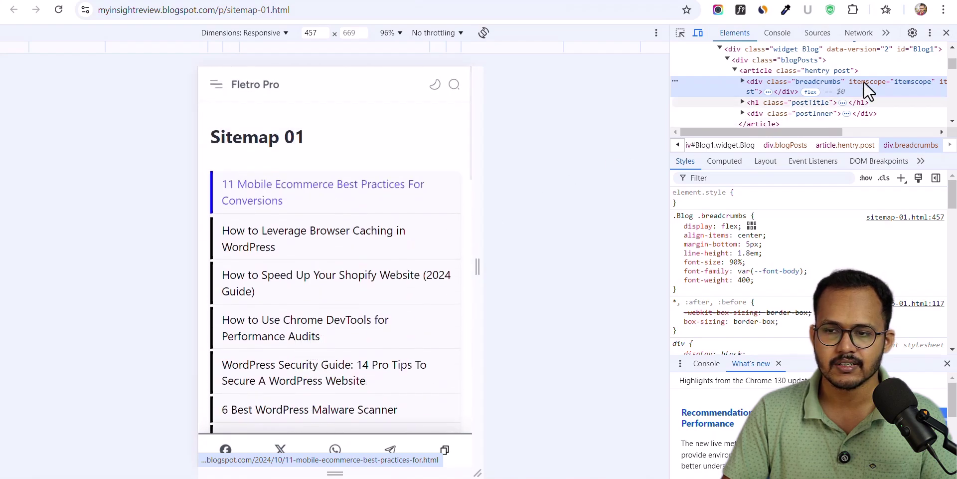
click(946, 33)
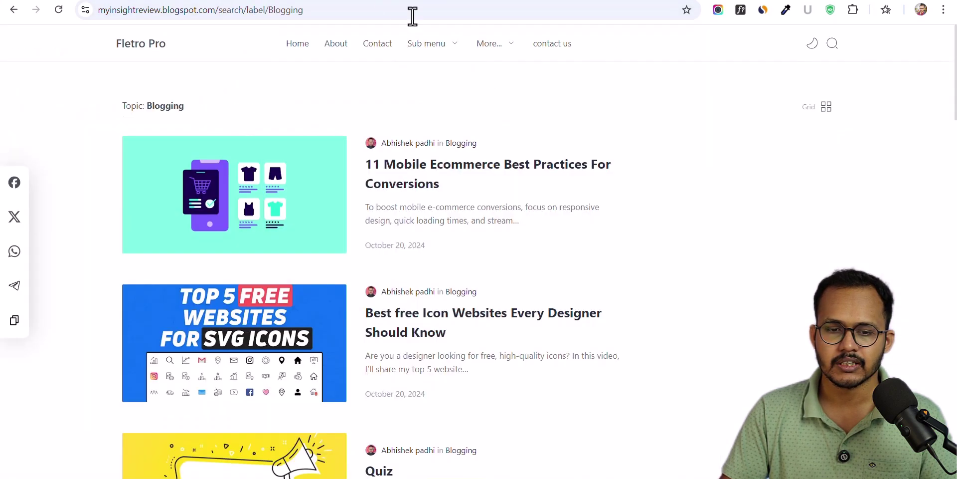
Go back to Sitemap 02 and preview it at phone width in developer tools.
click(13, 10)
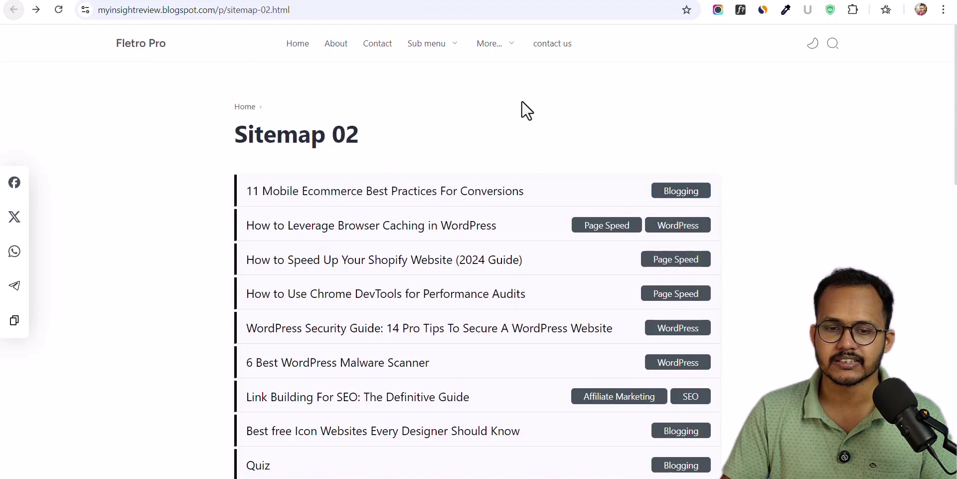
right_click(592, 129)
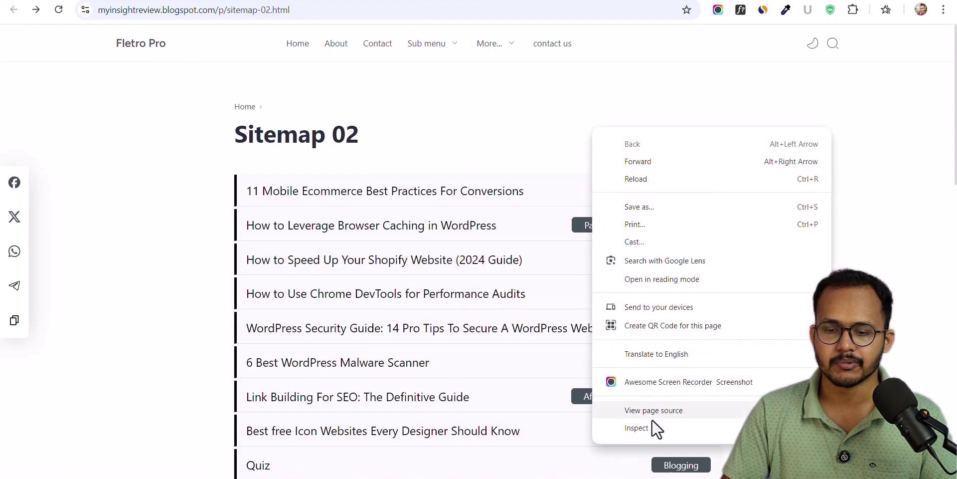
key(Escape)
key(ctrl+shift+i)
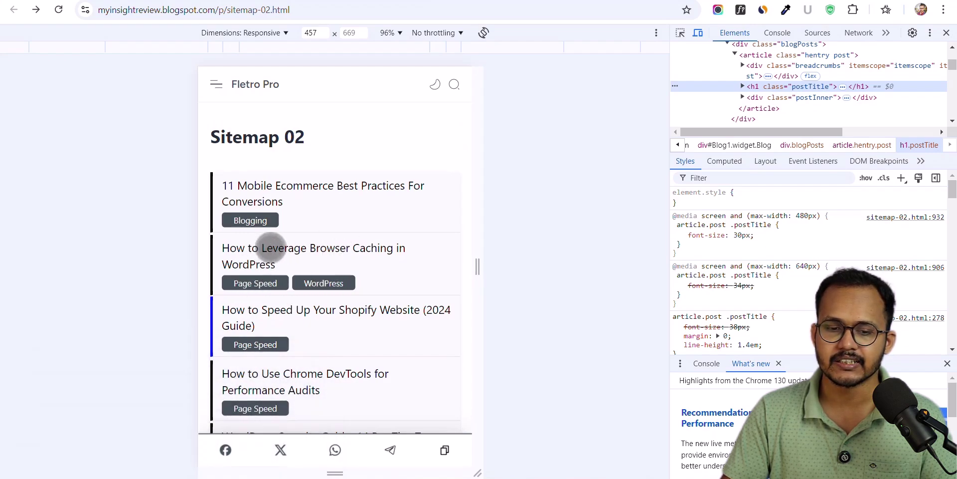
scroll(316, 259, down, 7)
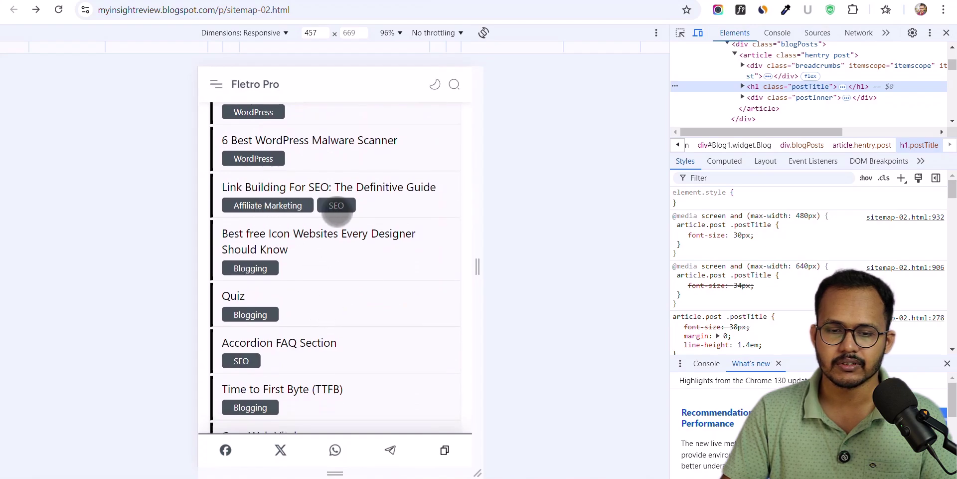
click(946, 33)
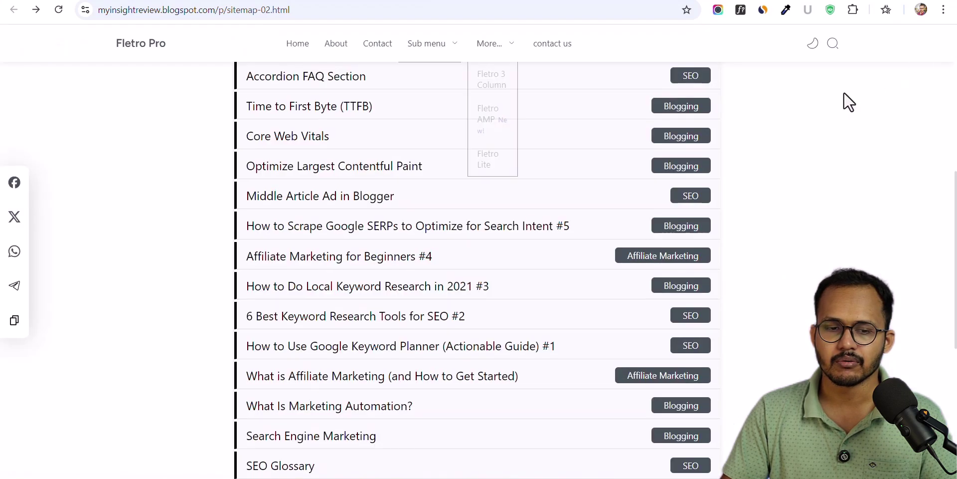
Return to the Pages list and start a new blank page.
scroll(807, 272, up, 8)
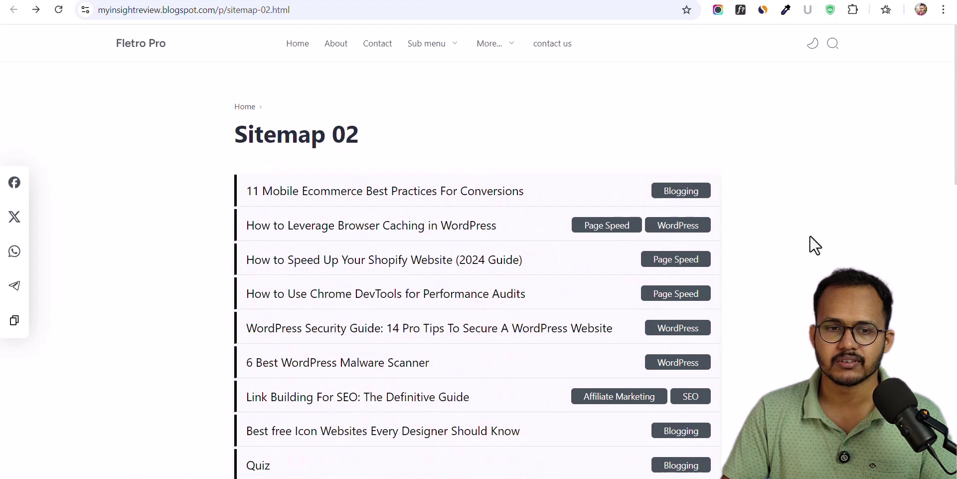
click(35, 10)
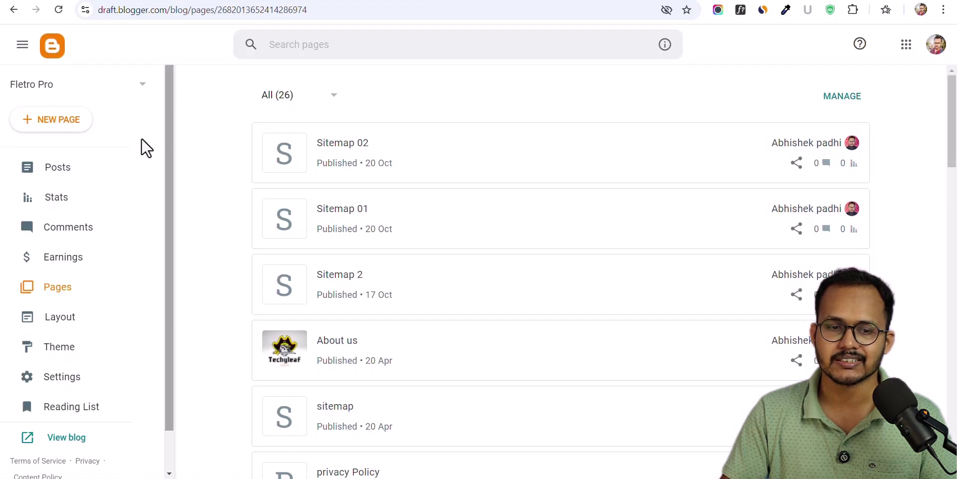
click(53, 126)
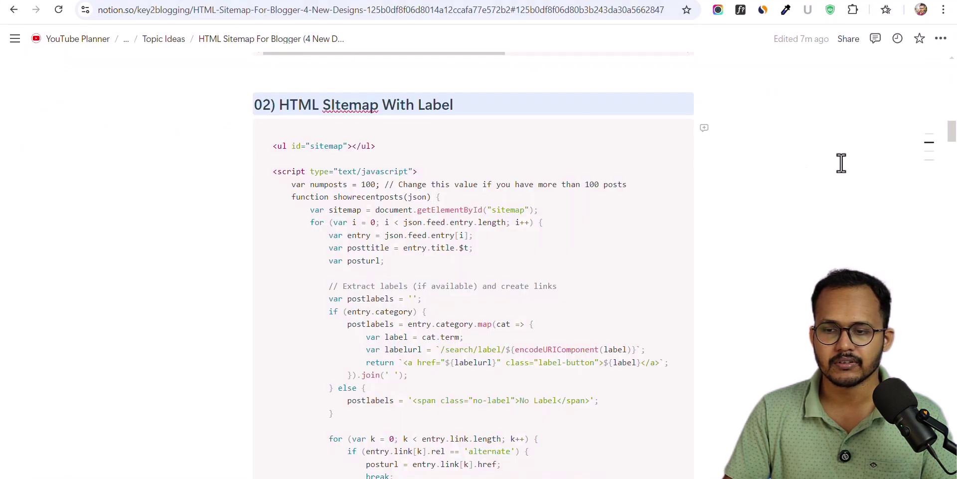
Copy the '03) With Drop down filter' code from Notion into sitemap 03's HTML and publish.
mouse_move(923, 166)
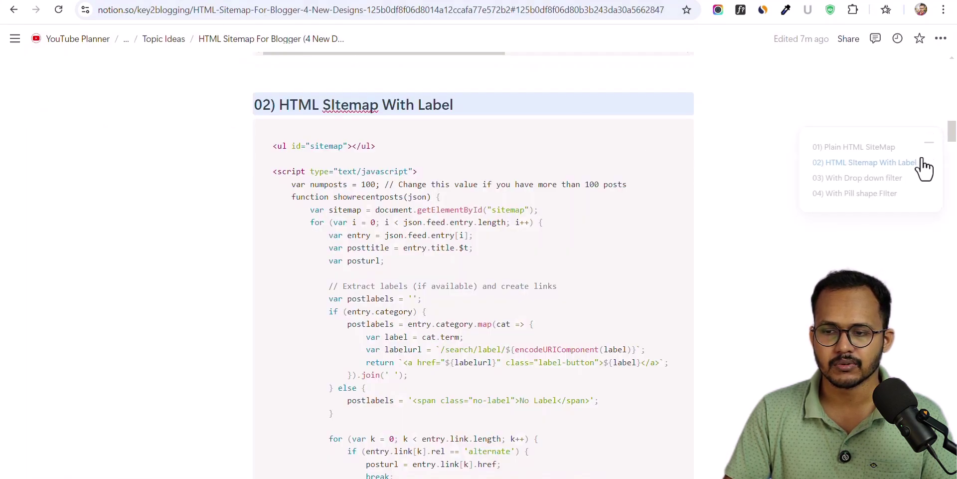
click(876, 180)
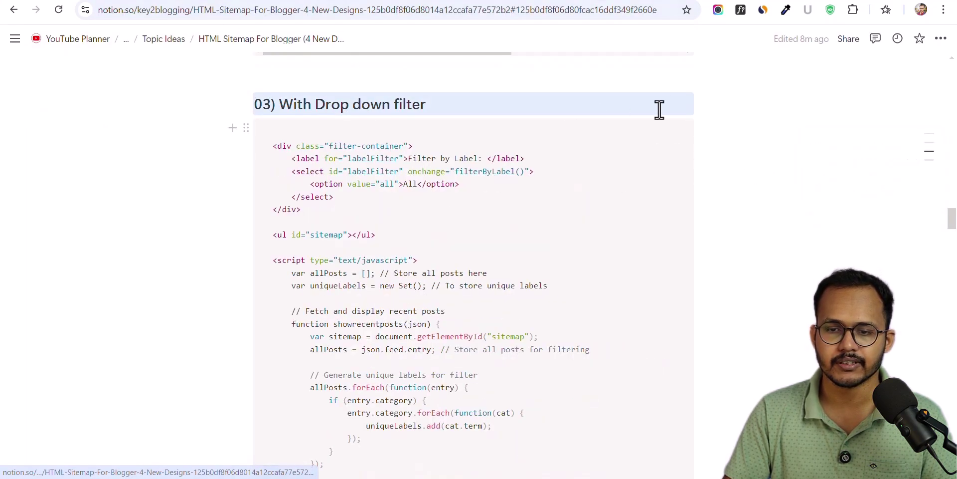
click(629, 137)
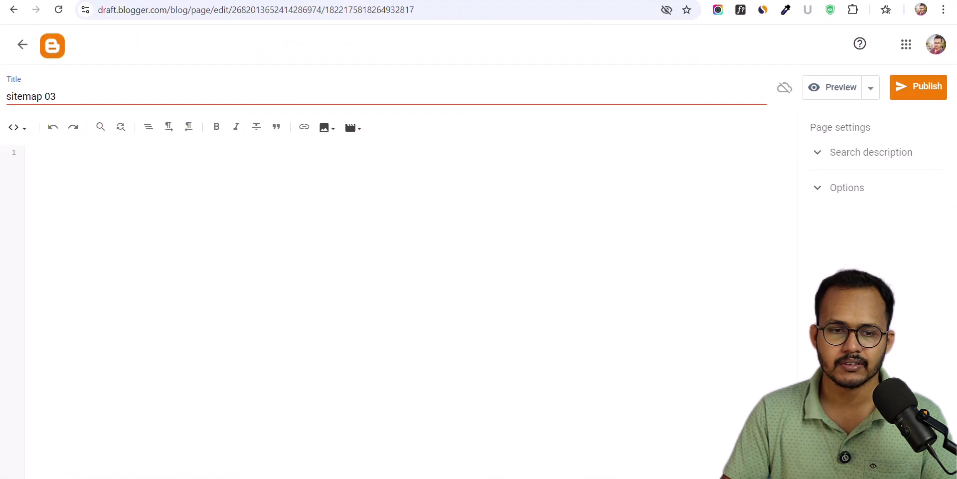
key(ctrl+v)
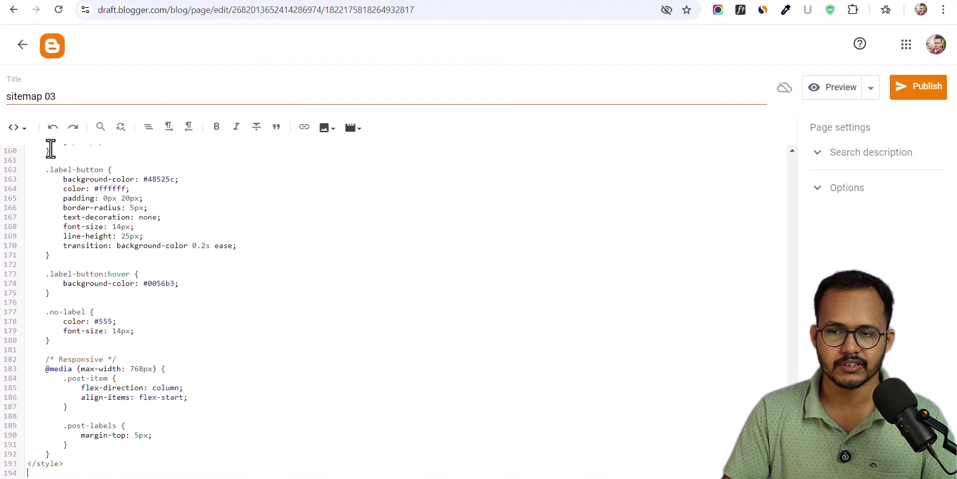
click(908, 97)
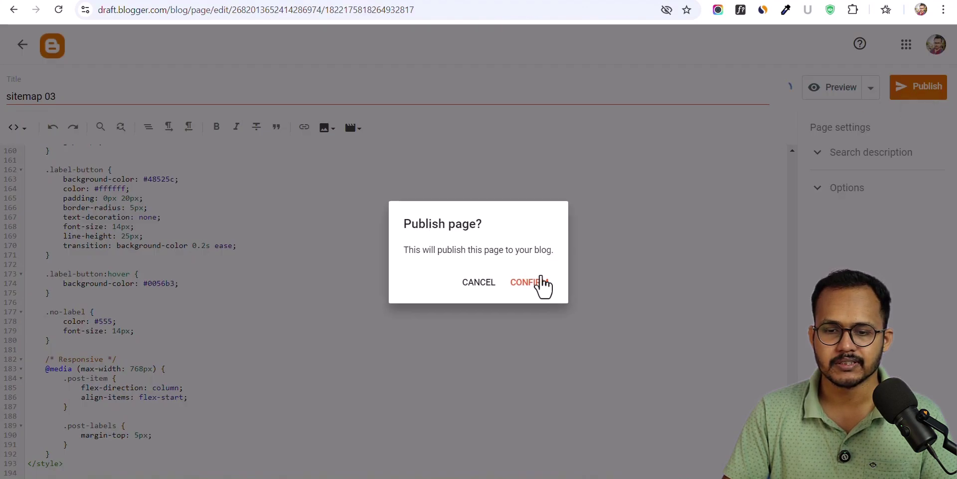
click(540, 283)
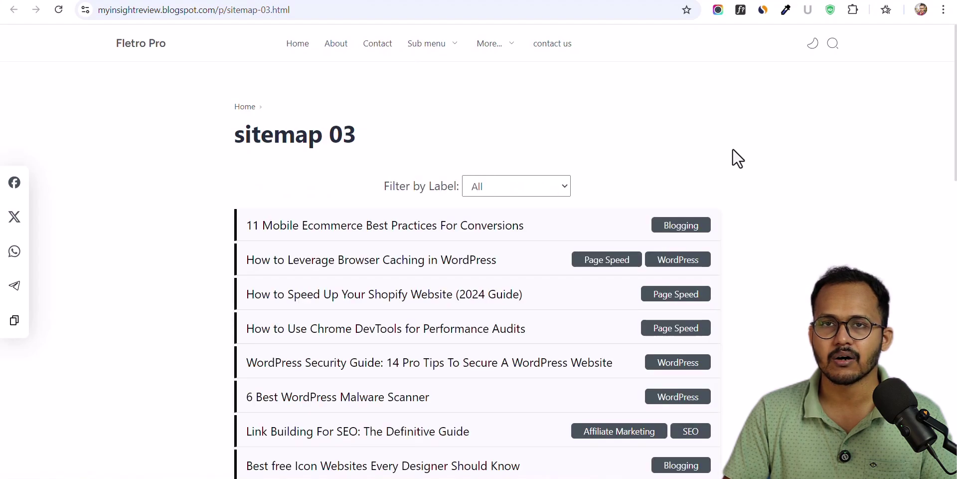
Test the Filter by Label dropdown with Blogging, Page Speed, WordPress and Affiliate Marketing.
click(521, 184)
click(492, 227)
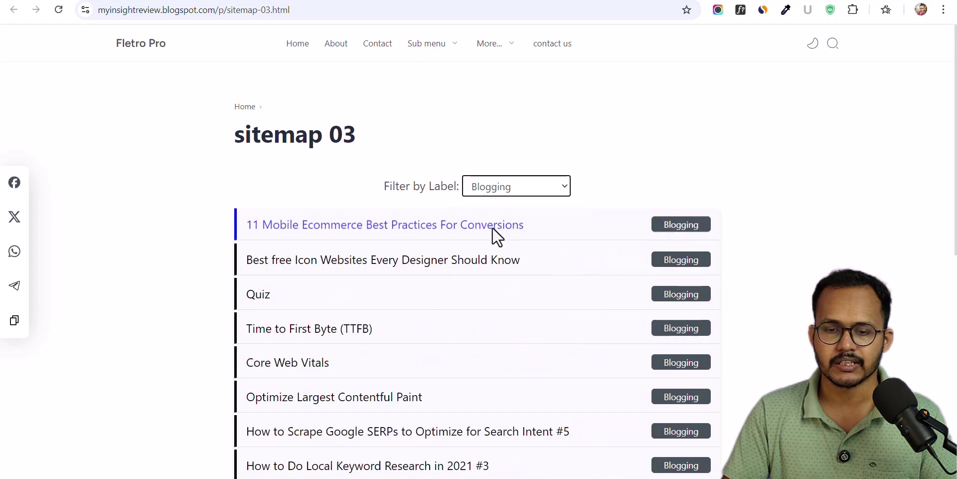
scroll(577, 282, down, 4)
scroll(570, 282, up, 3)
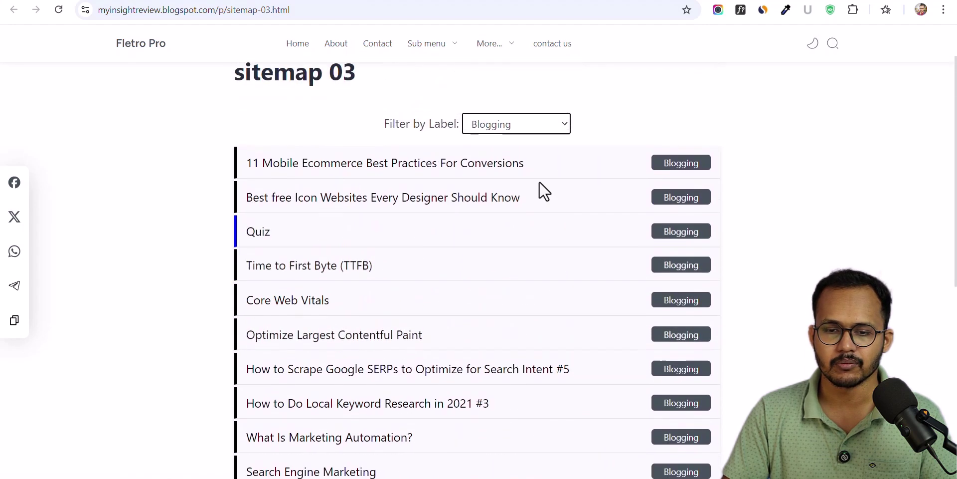
click(515, 129)
click(496, 184)
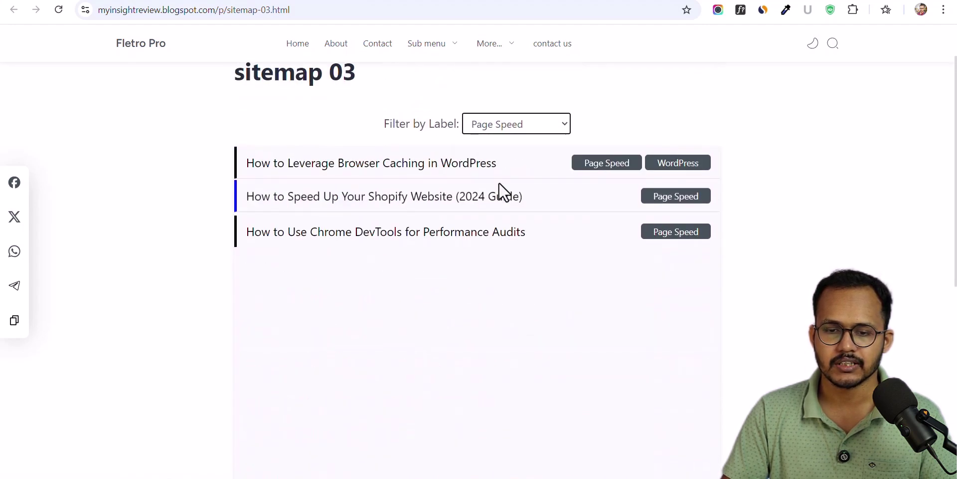
click(534, 133)
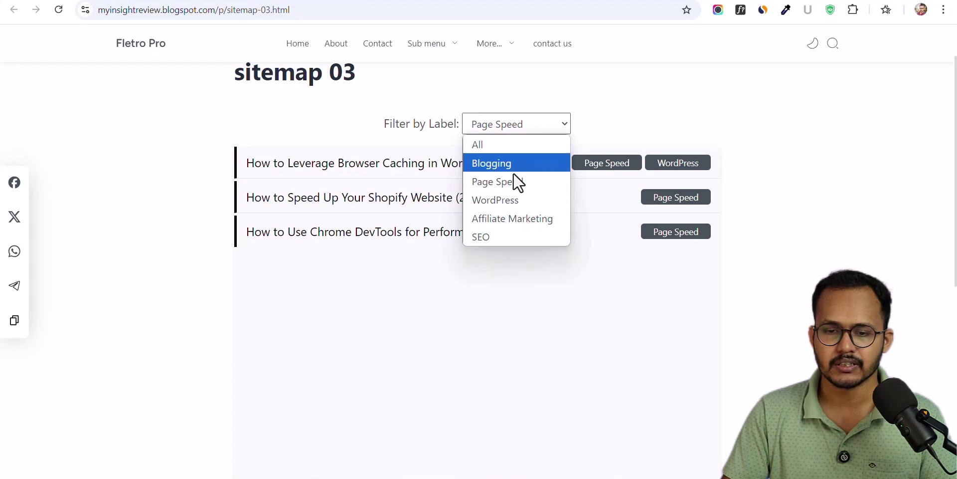
click(509, 201)
click(523, 132)
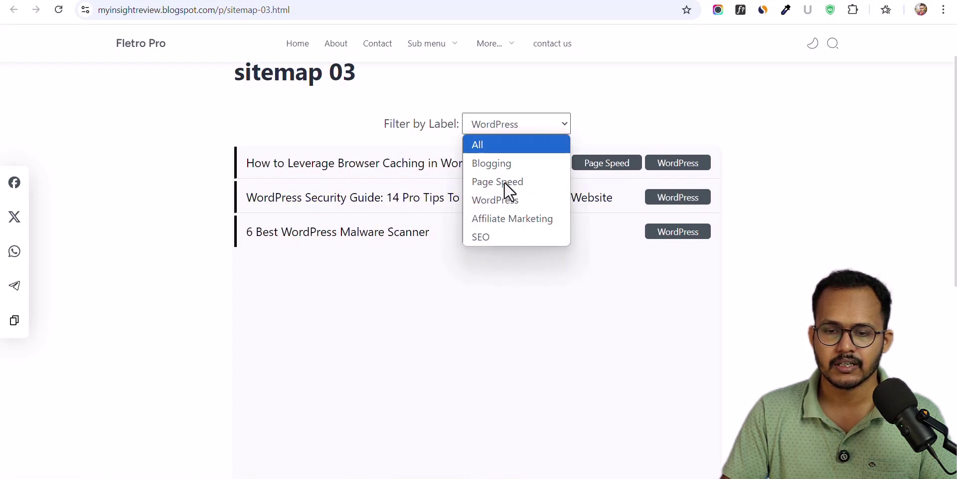
click(506, 217)
Filter the sitemap to SEO posts, then switch back to showing all posts.
click(523, 123)
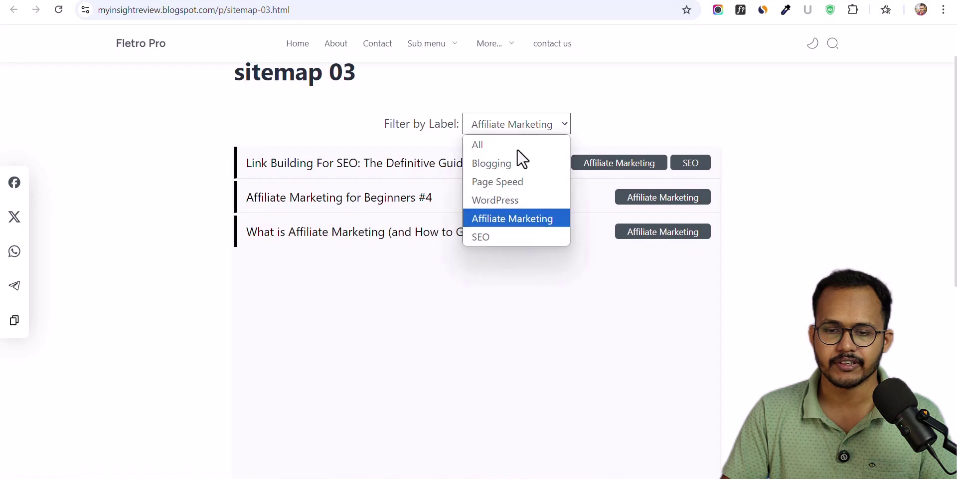
click(493, 236)
scroll(528, 225, down, 3)
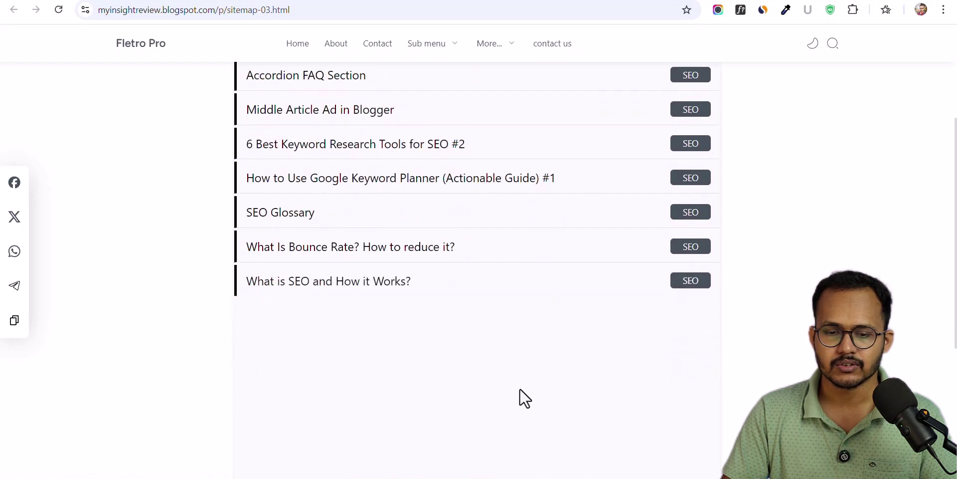
scroll(519, 209, up, 3)
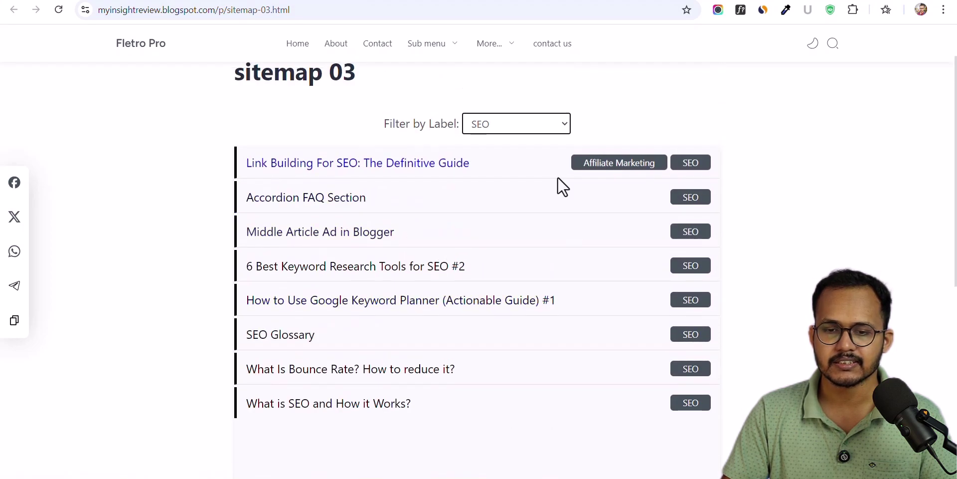
click(528, 131)
click(496, 145)
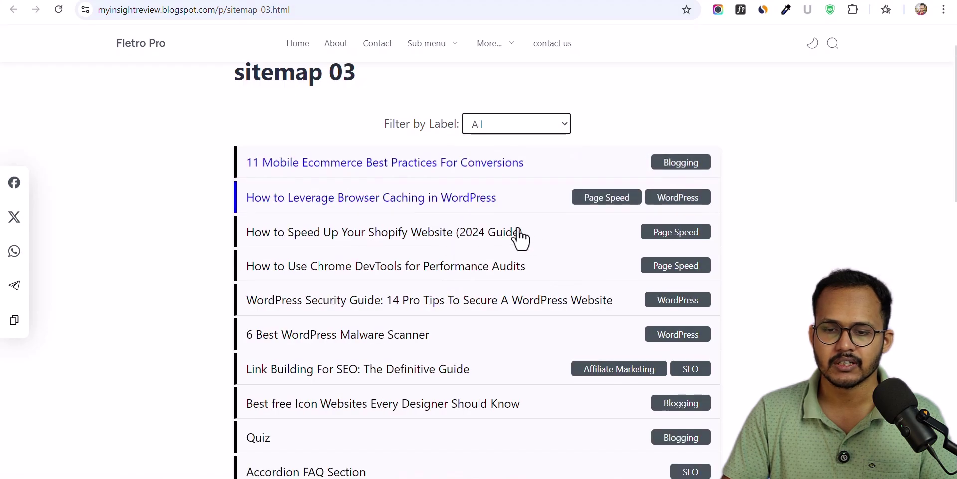
scroll(549, 249, down, 15)
scroll(548, 255, up, 15)
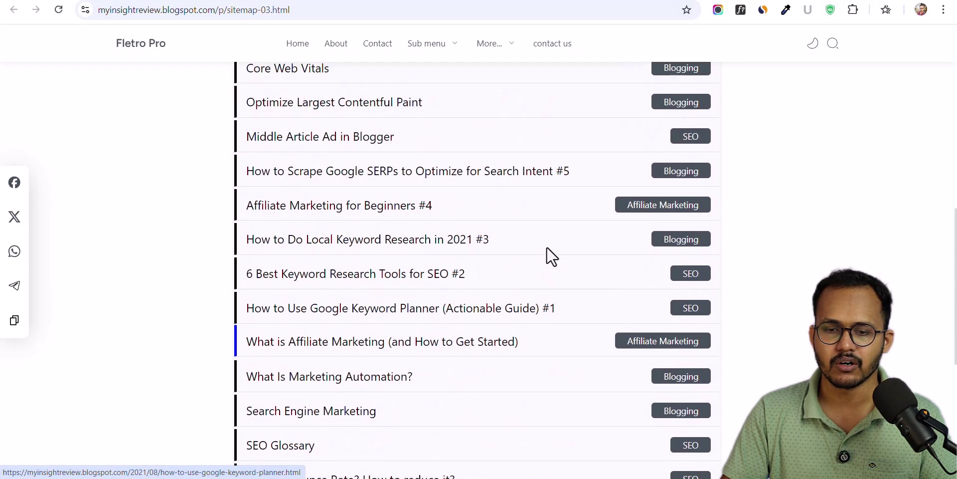
Filter to SEO, then settle on Page Speed to show its three posts.
click(519, 190)
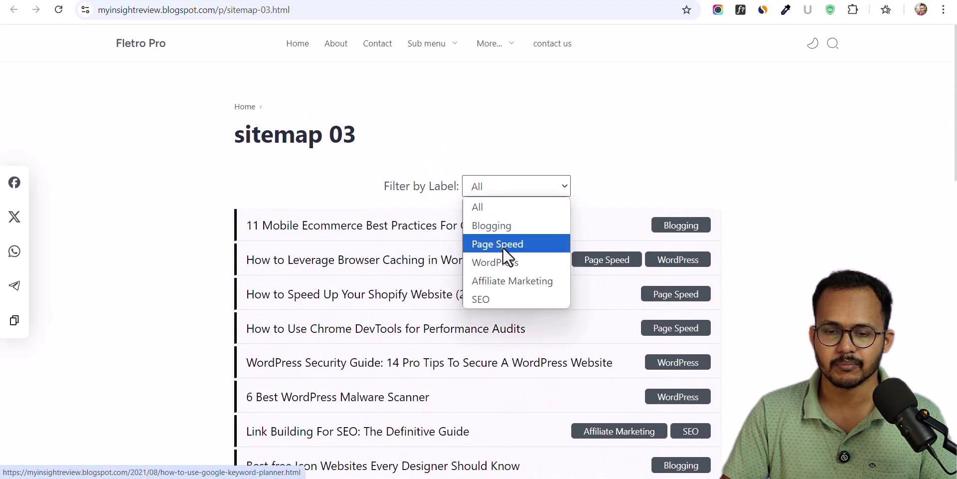
click(502, 299)
click(518, 189)
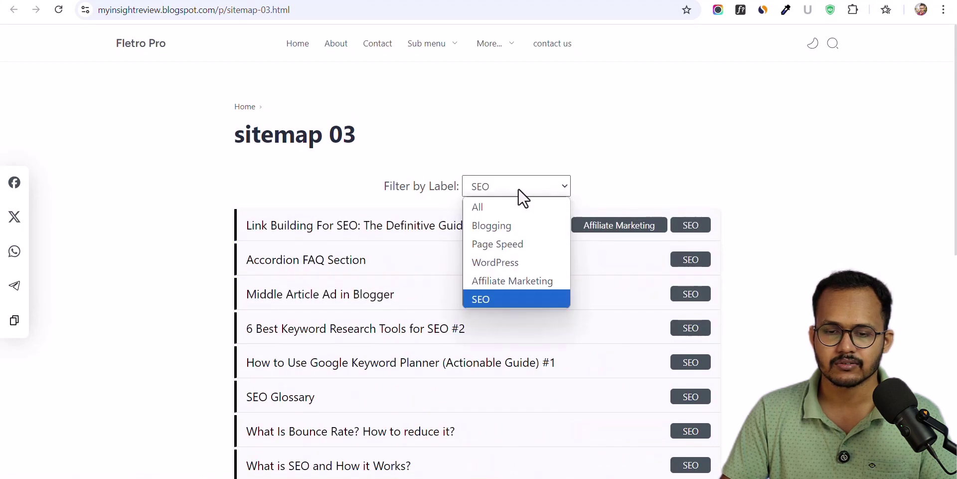
click(501, 245)
scroll(464, 288, down, 3)
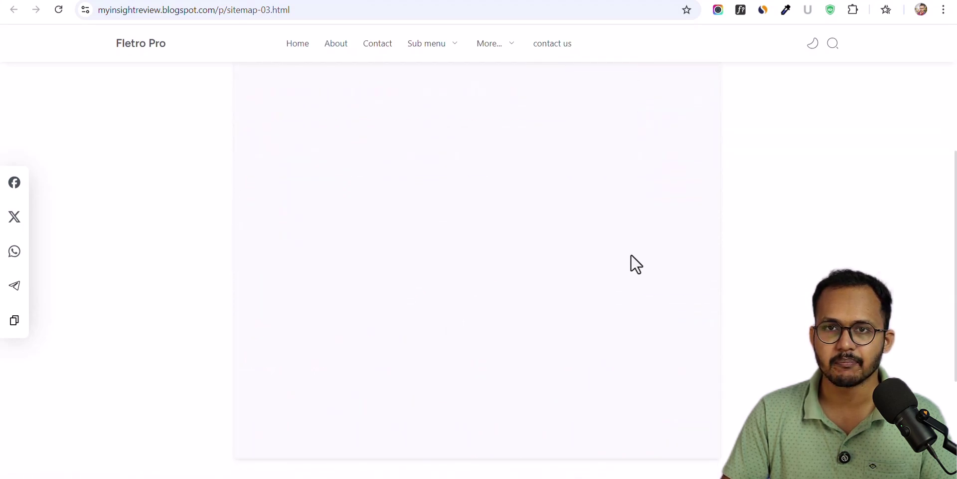
scroll(543, 281, up, 3)
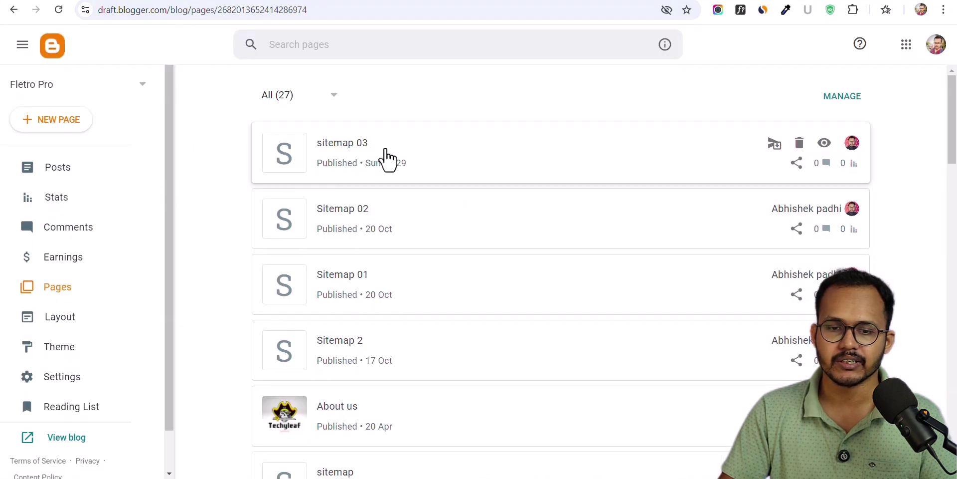
Comment out the #sitemap background-color, box-shadow and min-height lines with /* */ and update sitemap 03.
click(385, 151)
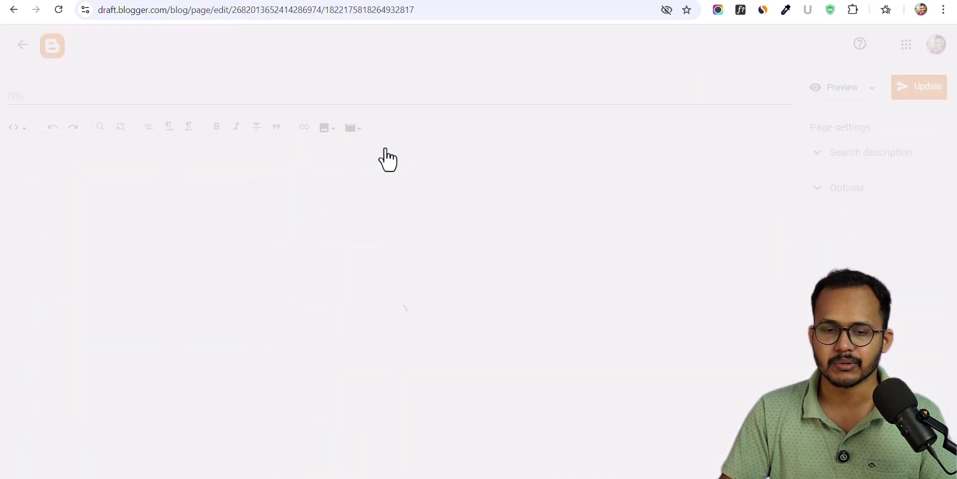
scroll(92, 284, down, 19)
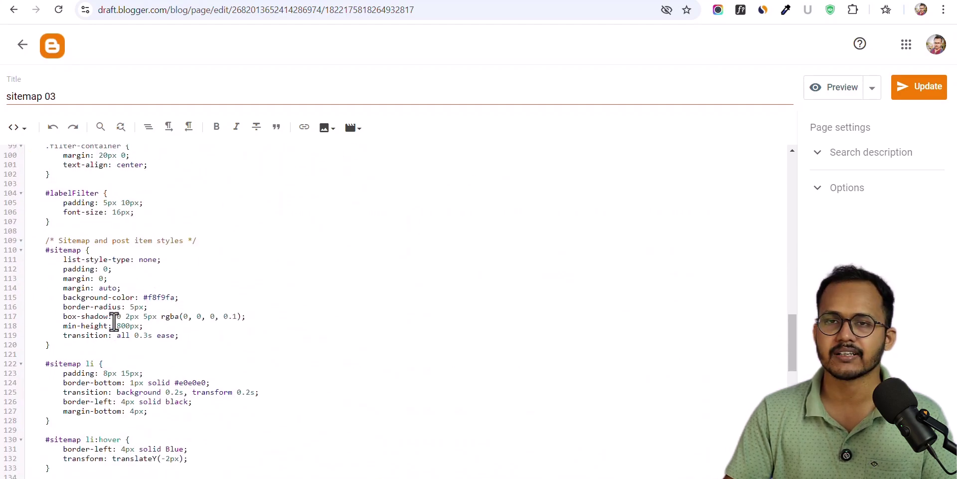
text(/)
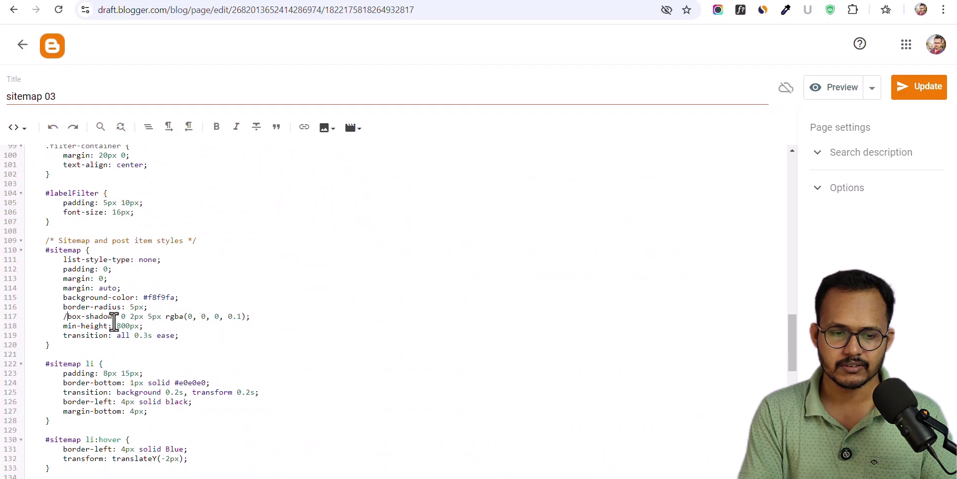
text(*)
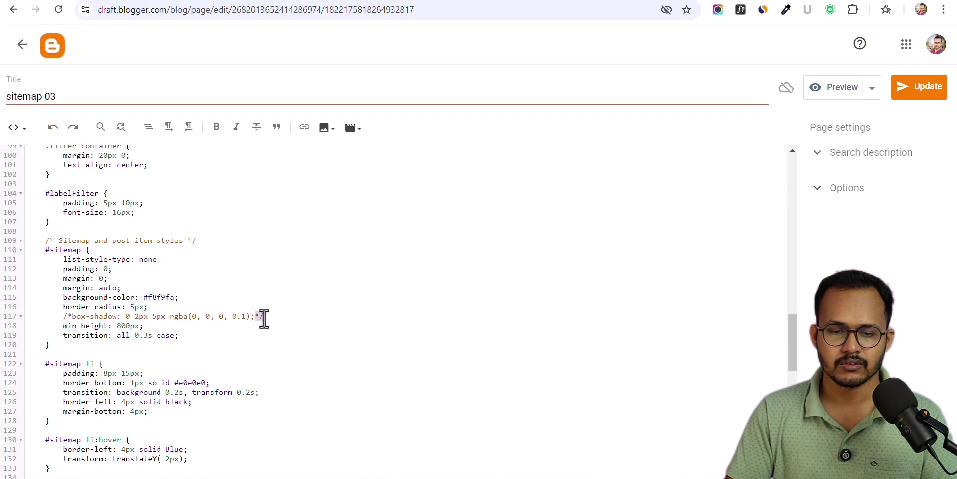
key(BackSpace)
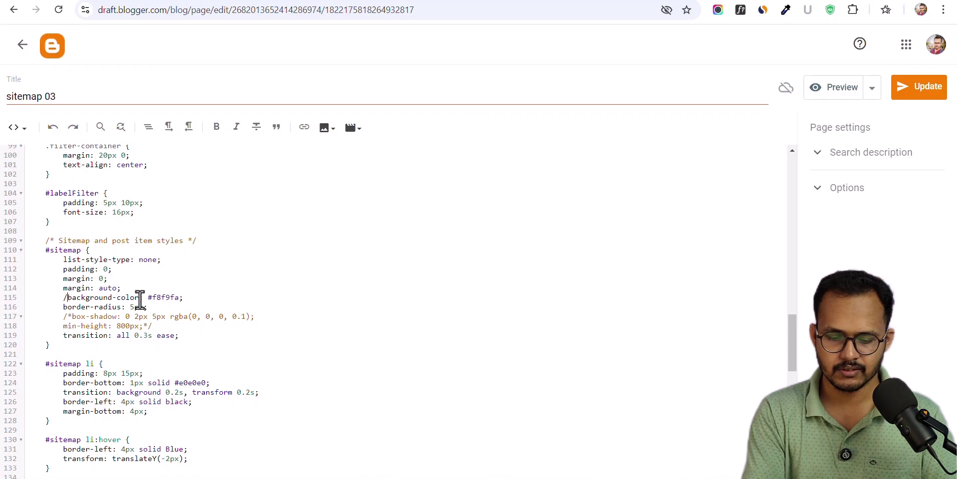
text(*)
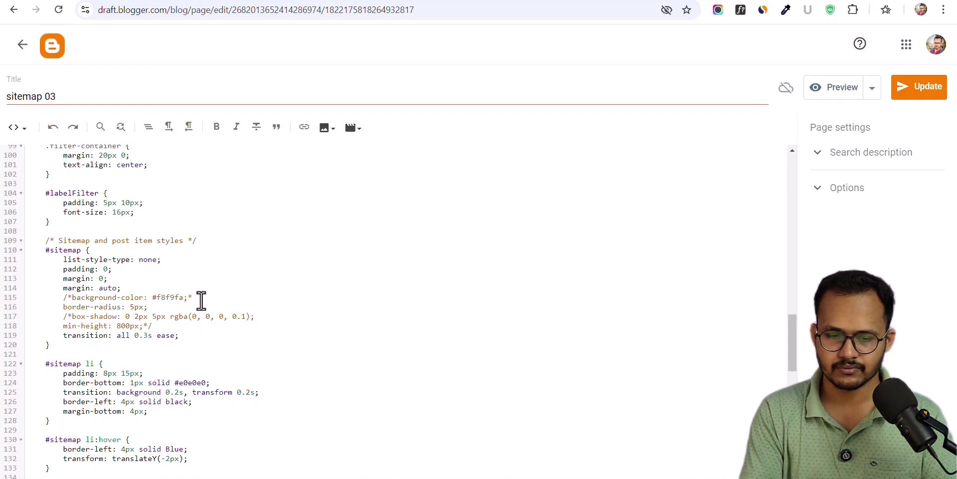
click(916, 91)
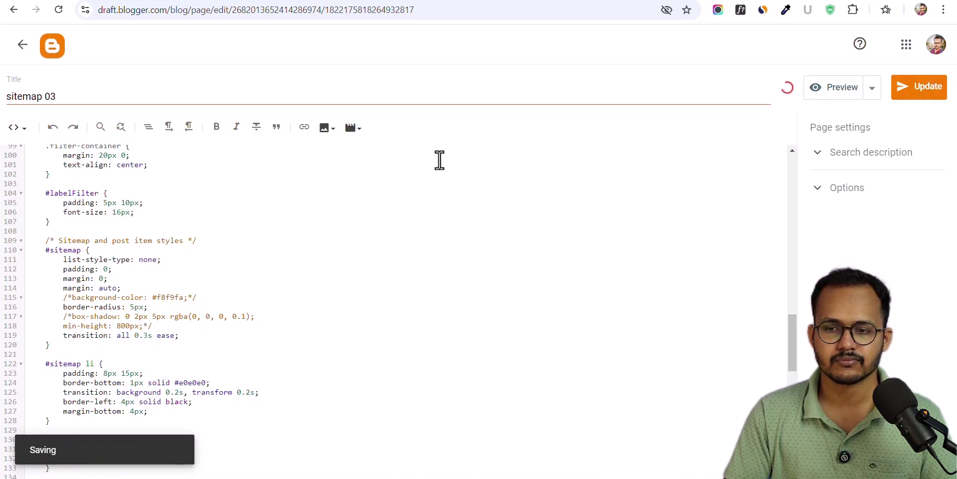
key(ctrl+Tab)
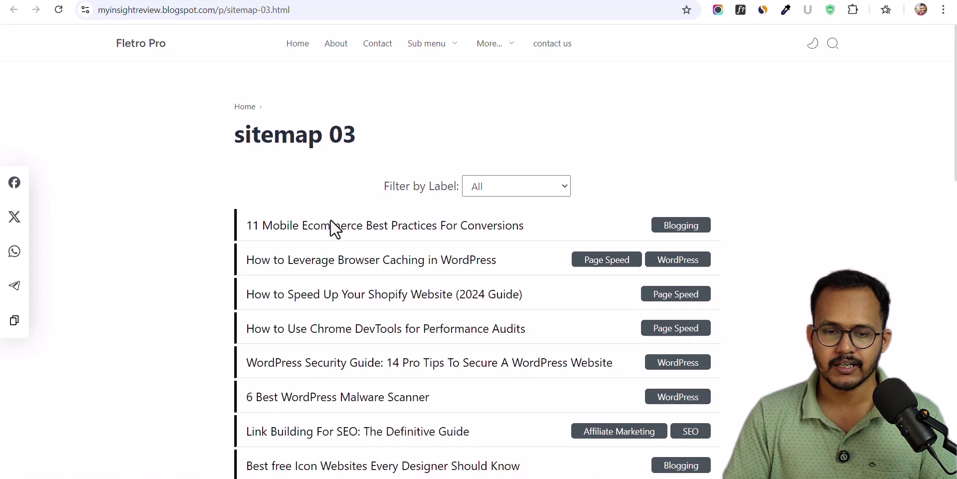
Filter the live sitemap 03 list to Page Speed posts.
scroll(530, 289, down, 15)
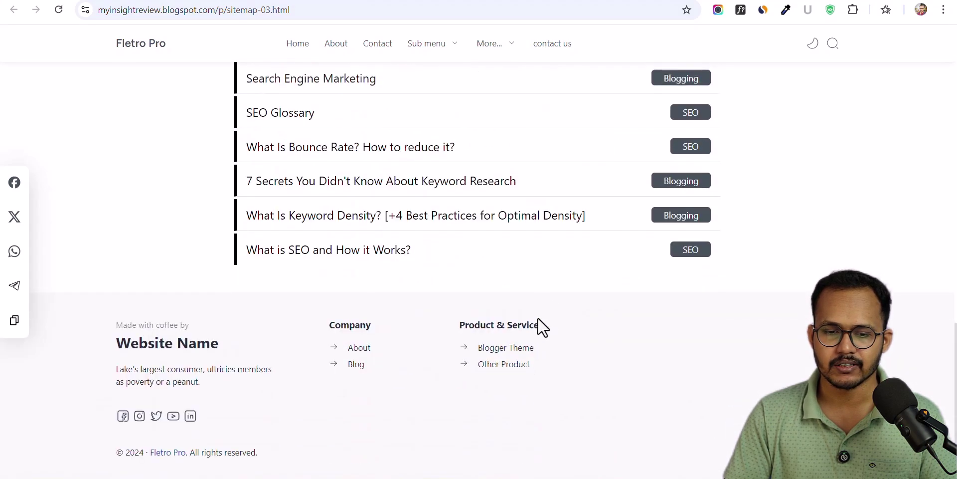
scroll(538, 317, up, 15)
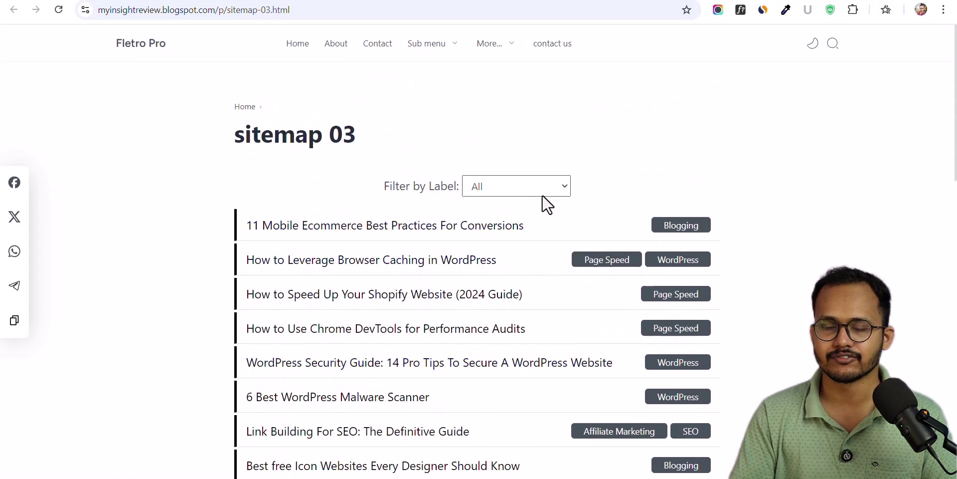
click(522, 190)
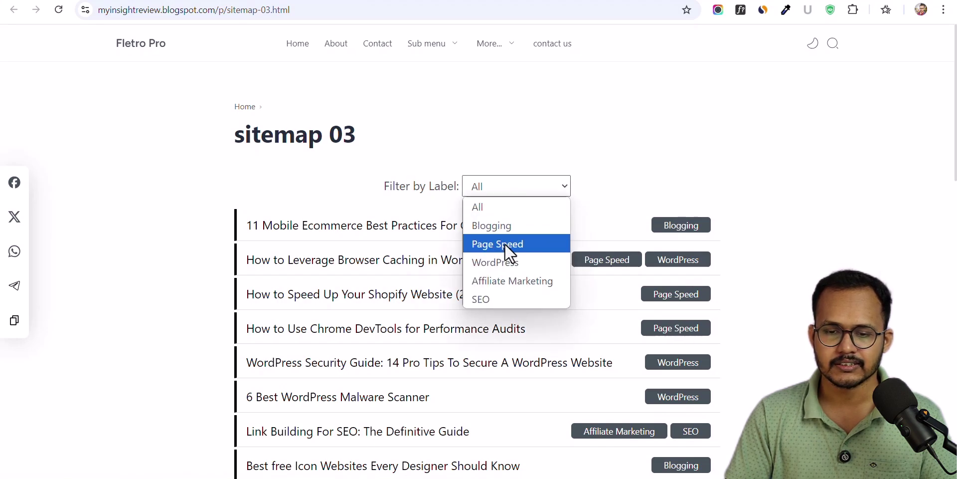
click(505, 243)
scroll(713, 342, down, 1)
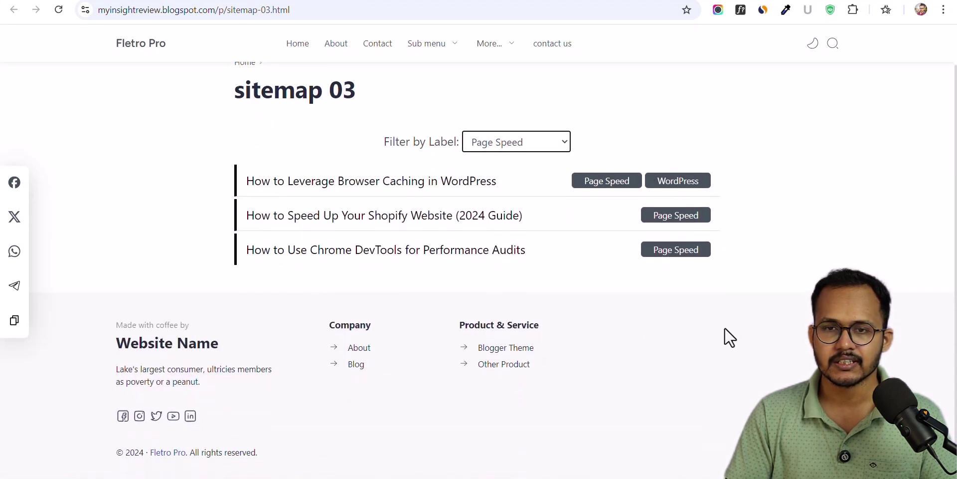
scroll(743, 333, up, 1)
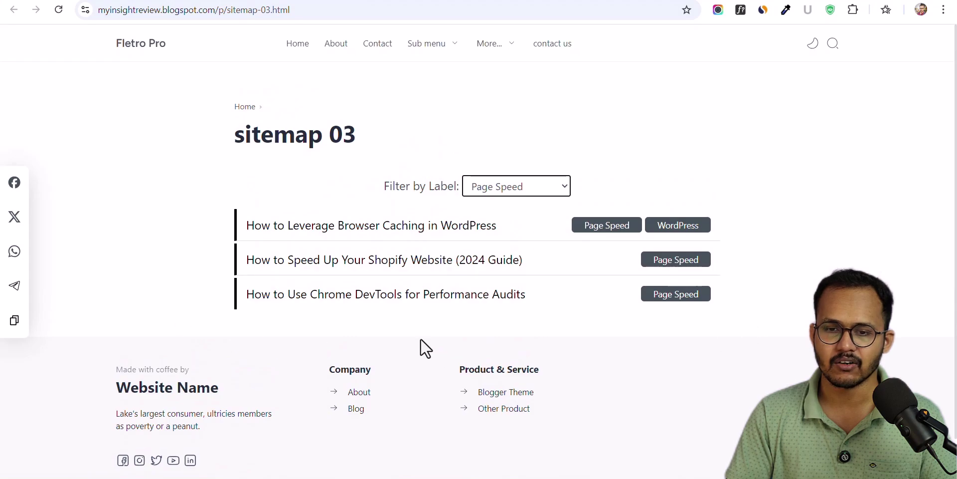
Switch the filter to SEO posts and open the browser's developer tools via Inspect.
click(523, 188)
click(503, 299)
scroll(822, 267, down, 4)
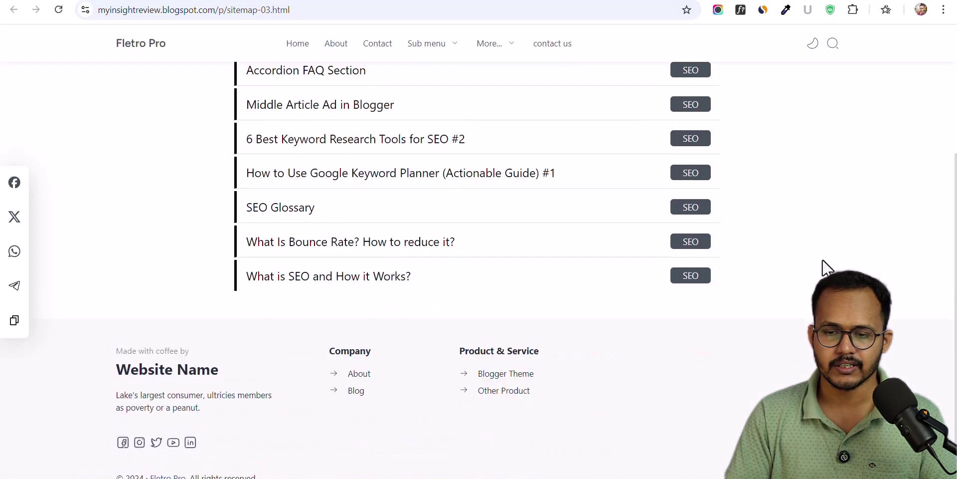
scroll(812, 271, up, 4)
right_click(584, 167)
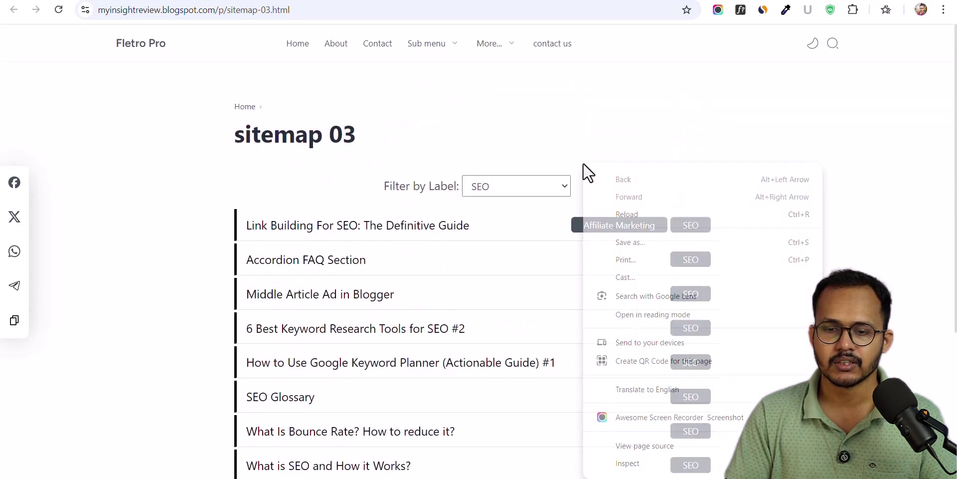
click(641, 467)
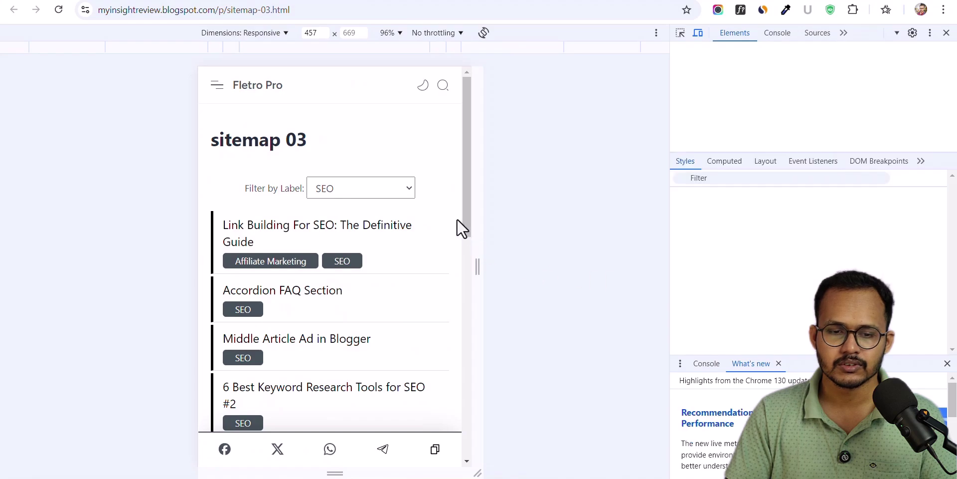
In the mobile preview, filter sitemap 03 to Blogging posts, then close developer tools.
scroll(392, 263, down, 4)
scroll(391, 263, up, 5)
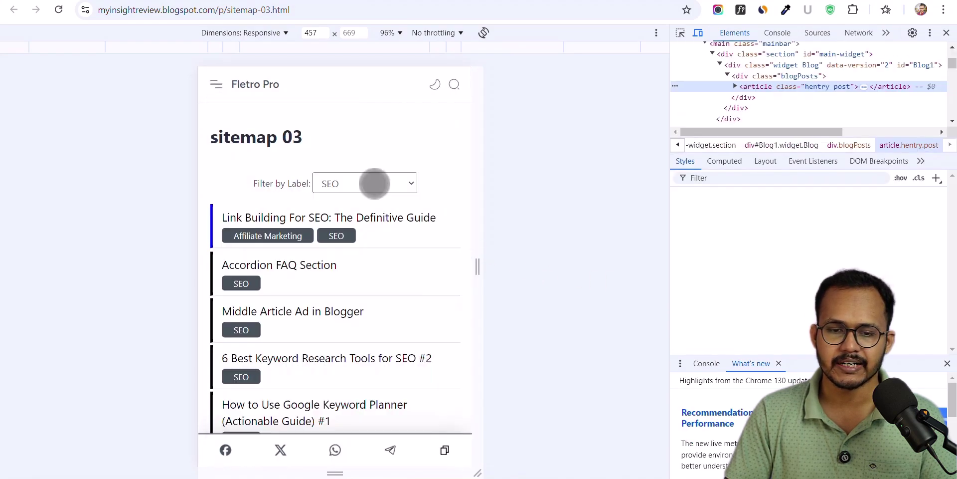
click(374, 184)
click(361, 220)
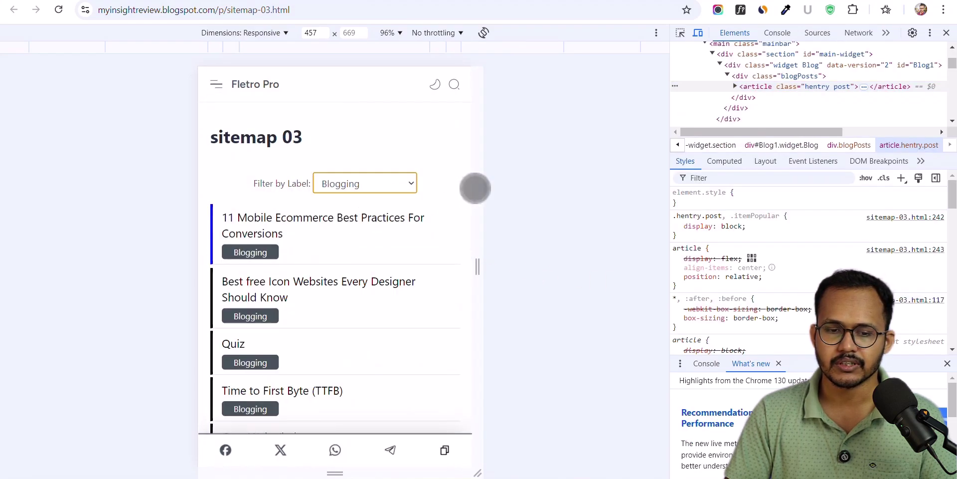
click(946, 32)
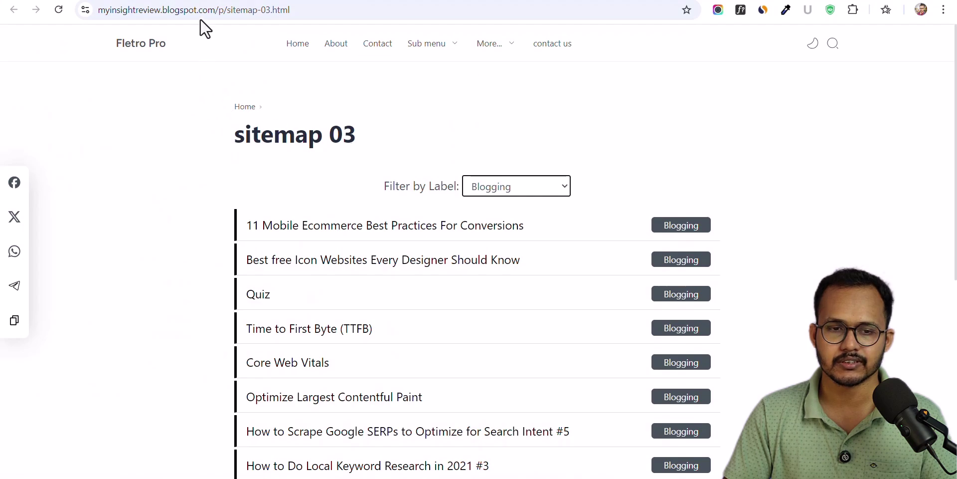
click(202, 2)
Create a new Blogger page titled 'Sitemap 04'.
click(23, 43)
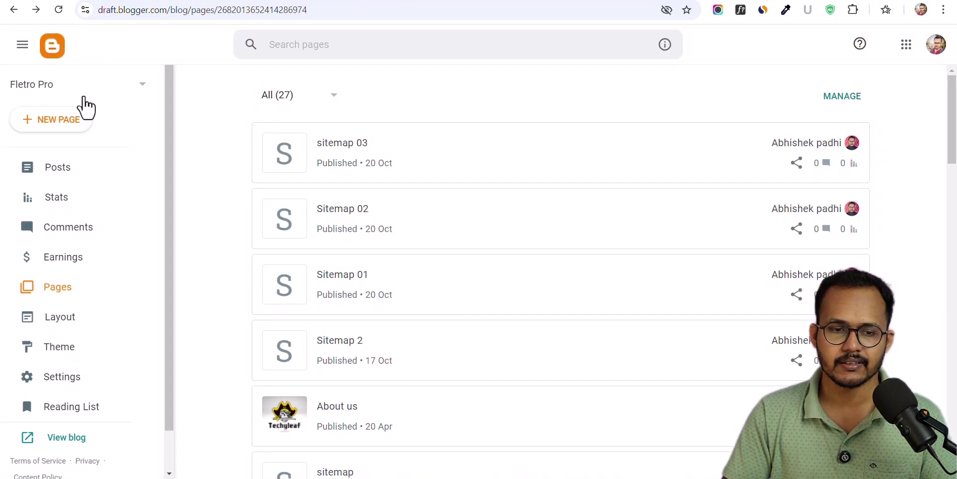
click(64, 122)
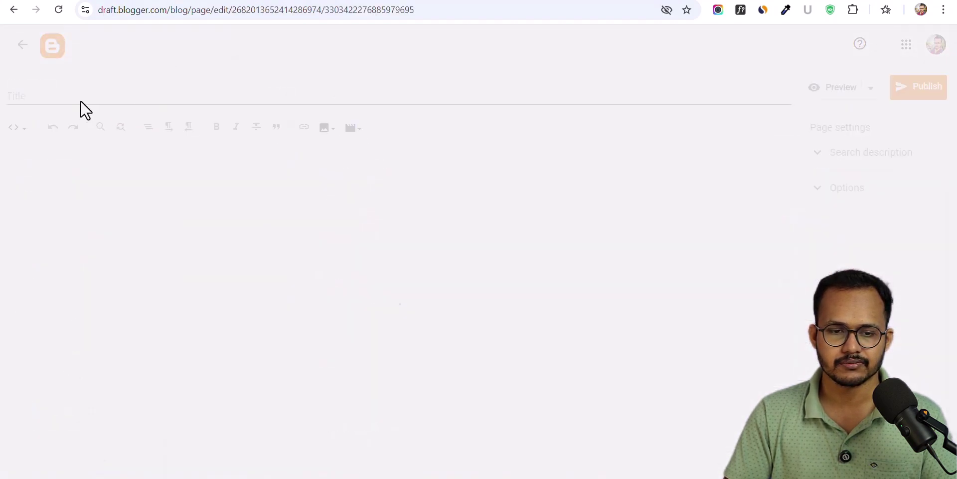
text(Sitemap 04)
Copy the 04 Pill shape Filter code from Notion and paste it into the page's HTML view.
key(ctrl+Tab)
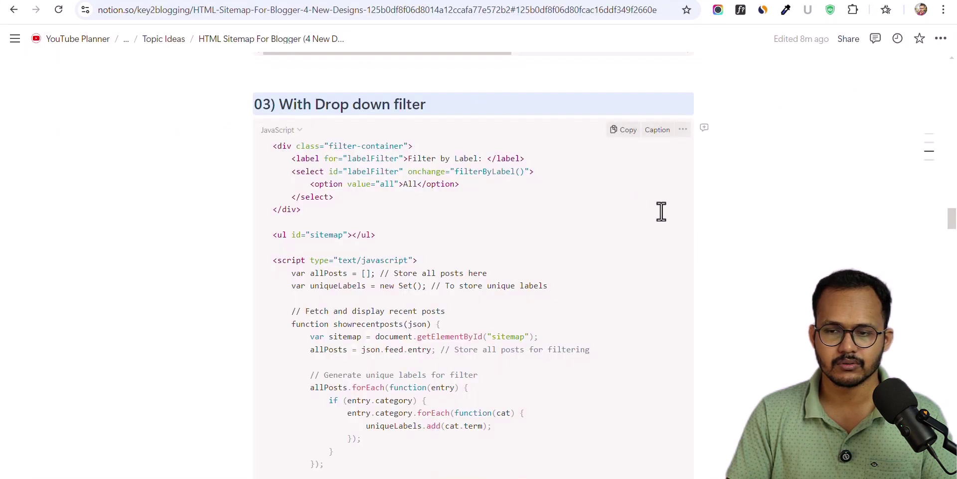
click(875, 195)
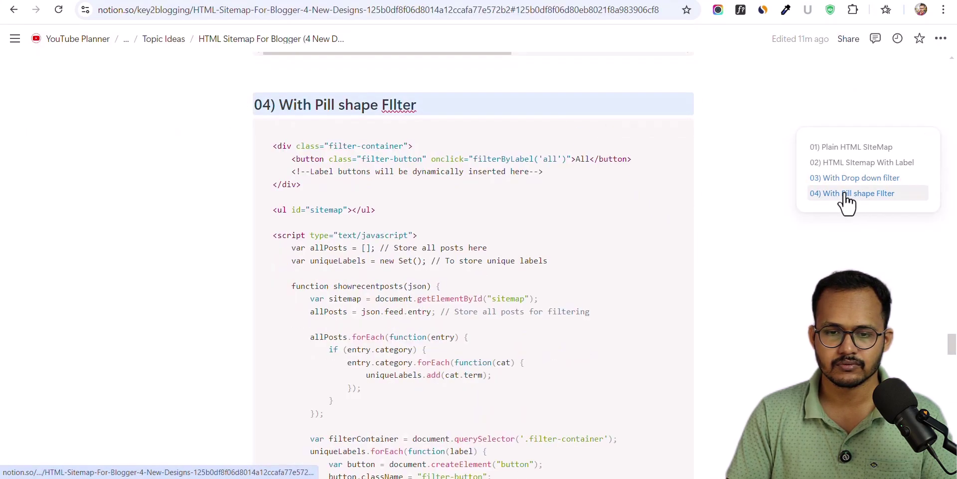
click(633, 130)
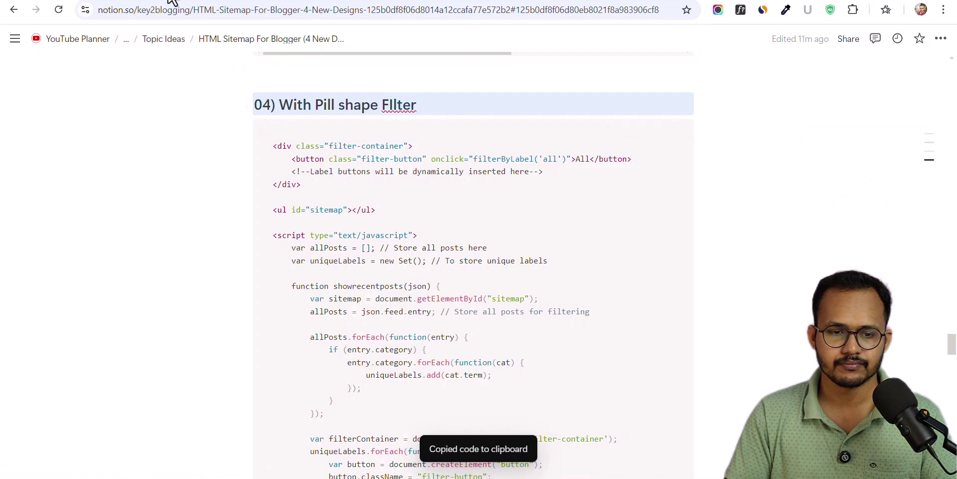
key(ctrl+Tab)
click(85, 148)
key(ctrl+v)
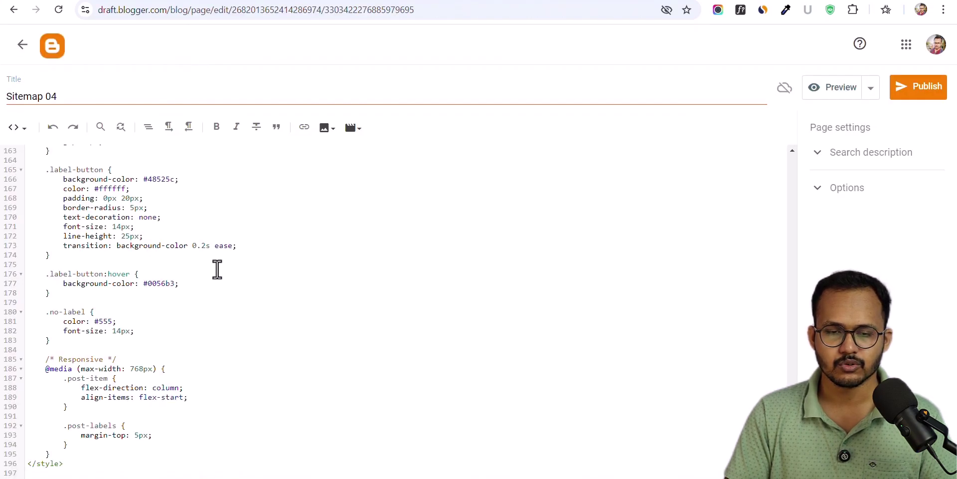
Select the blog address in the feed URL on line 84.
scroll(217, 269, up, 10)
scroll(218, 269, up, 10)
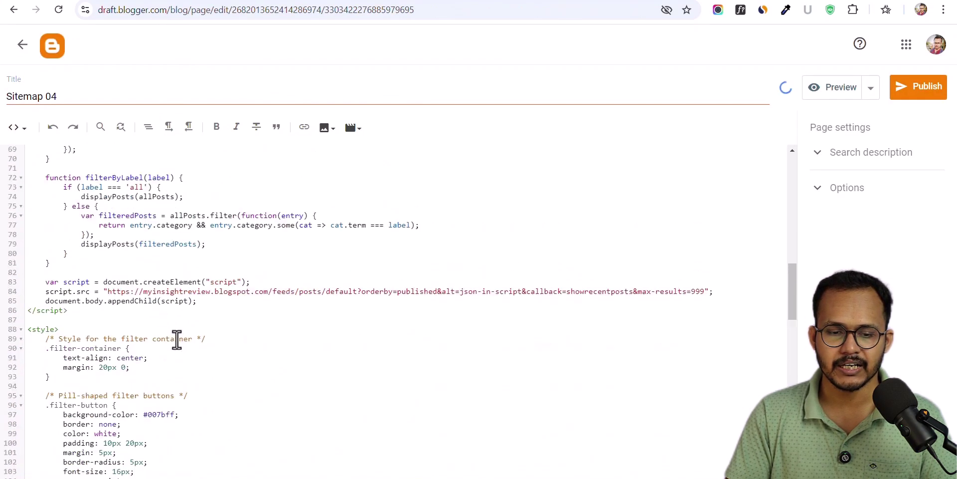
drag(109, 277, 276, 280)
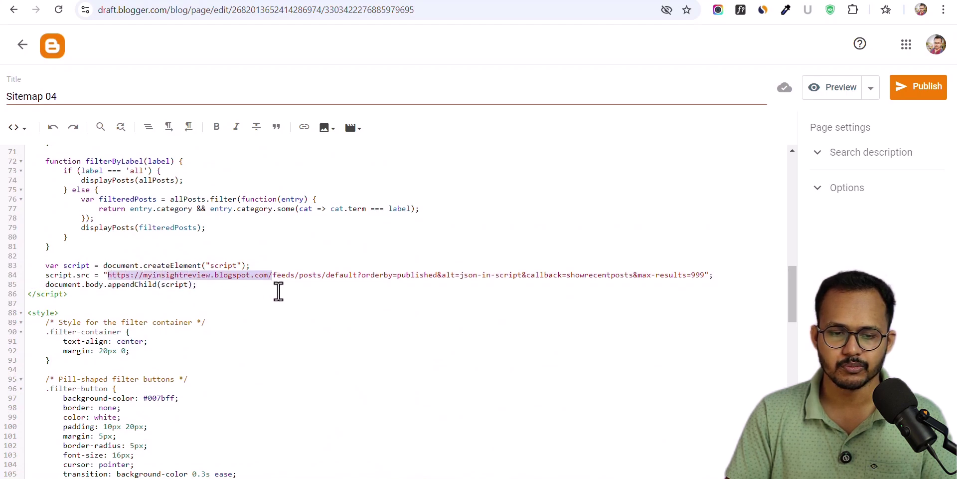